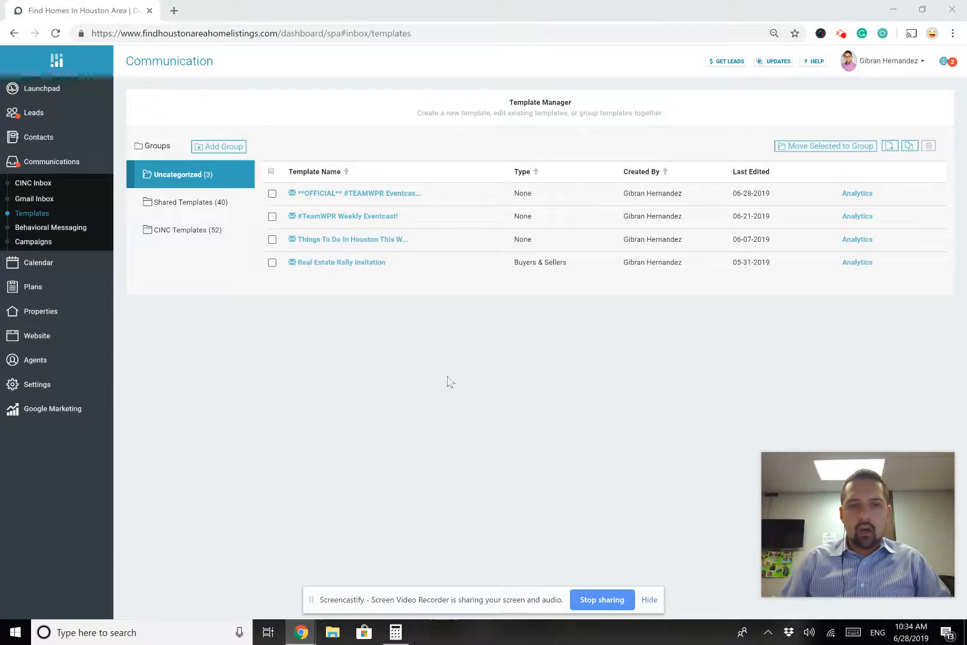
Open the OFFICIAL #TEAMWPR Eventcast template from the template list and scroll through it
left_click_drag(448, 382, 400, 413)
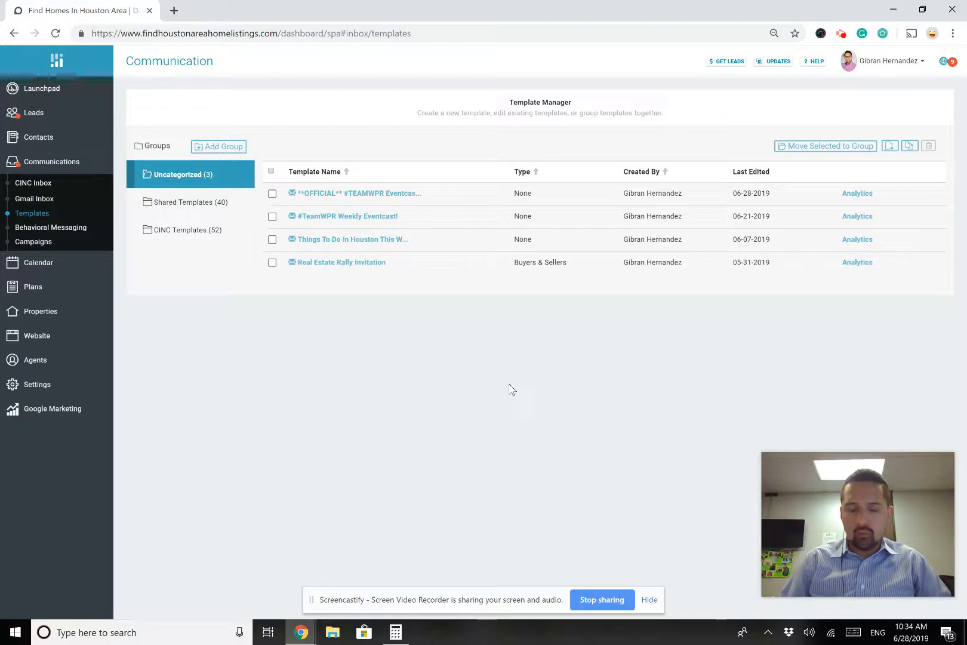
left_click_drag(460, 139, 428, 139)
left_click_drag(323, 155, 388, 130)
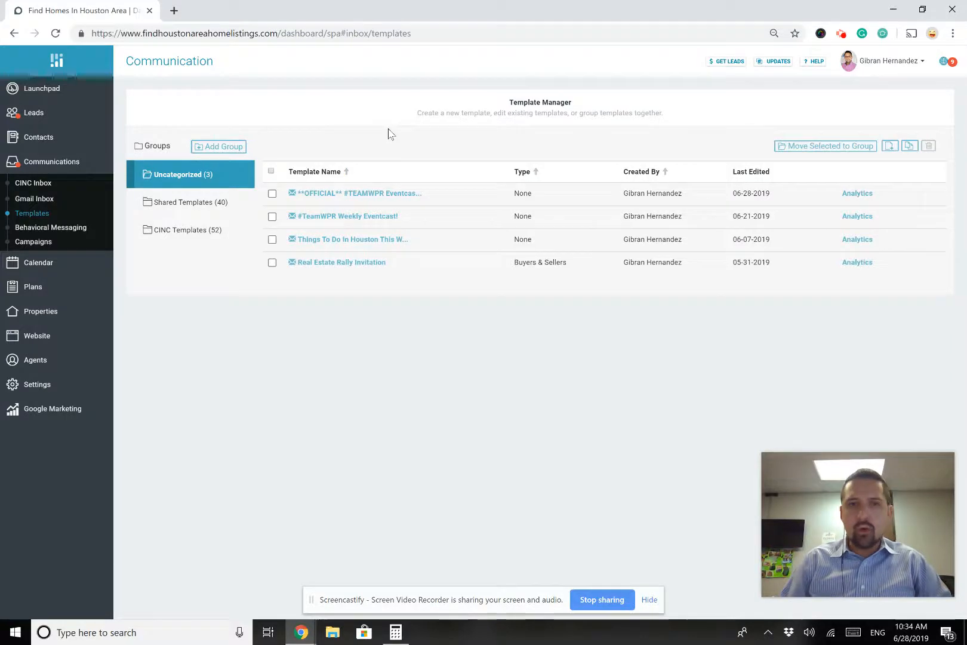
left_click(397, 199)
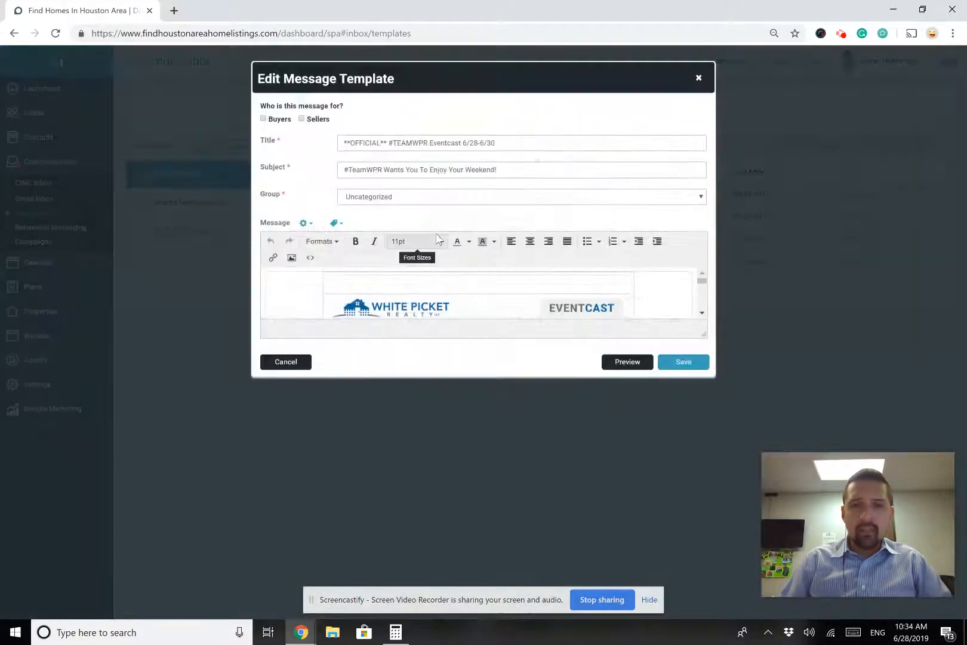
scroll(671, 302, "down", 10)
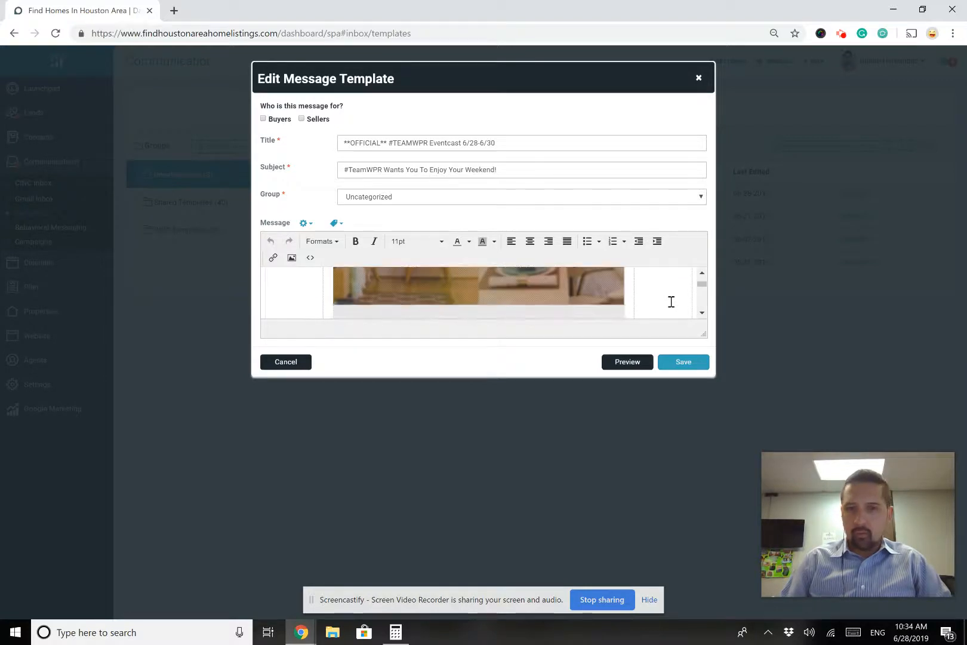
scroll(671, 301, "down", 2)
scroll(671, 301, "down", 3)
Preview the Eventcast email as recipients see it, then close the editor without saving
left_click(636, 363)
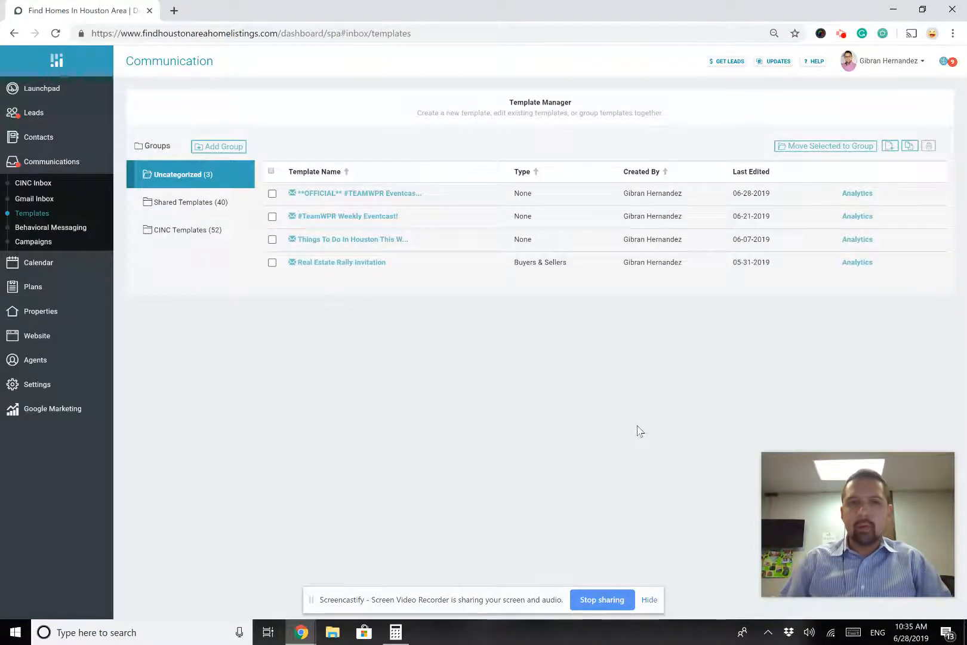
scroll(501, 361, "down", 3)
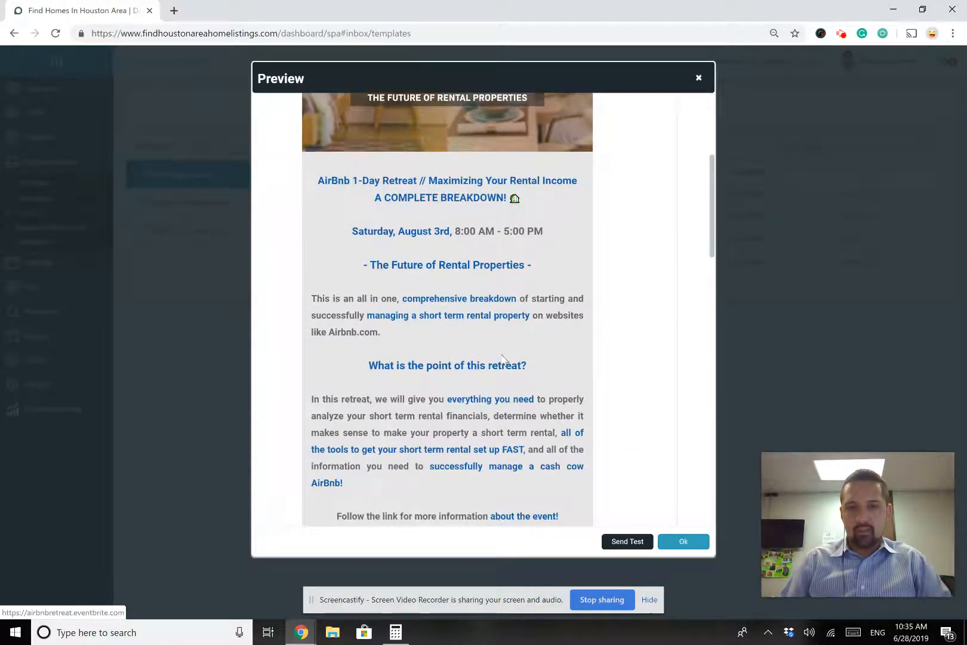
scroll(501, 361, "down", 15)
scroll(502, 354, "up", 5)
scroll(502, 355, "up", 2)
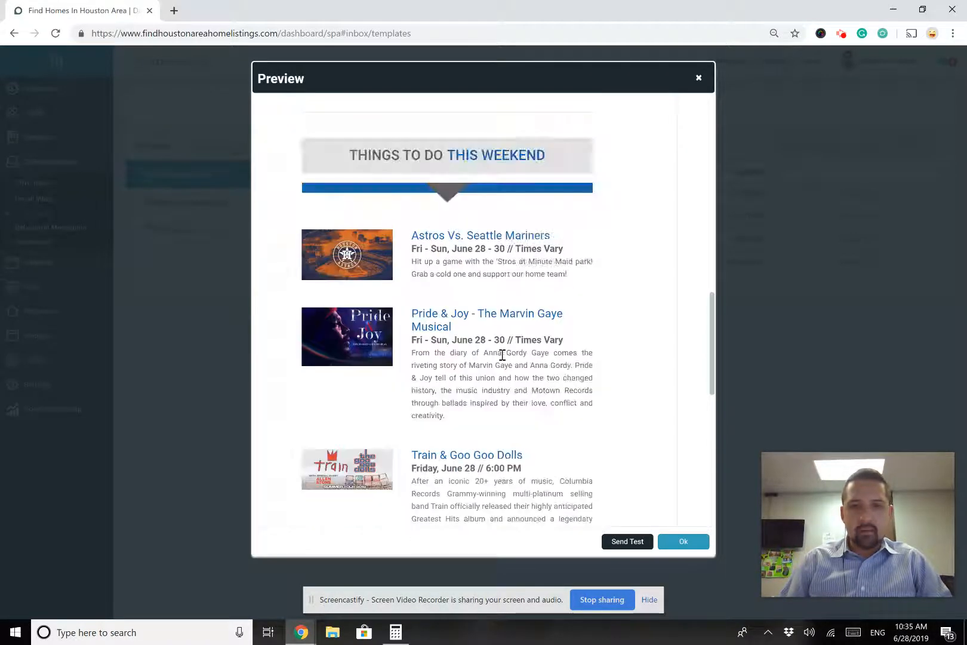
left_click(698, 80)
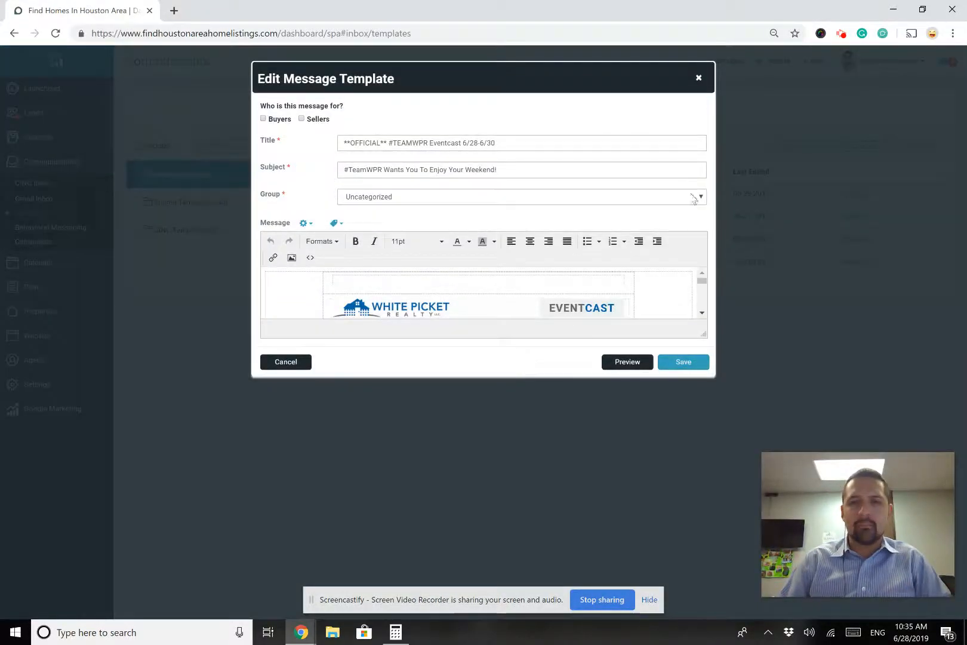
left_click(699, 79)
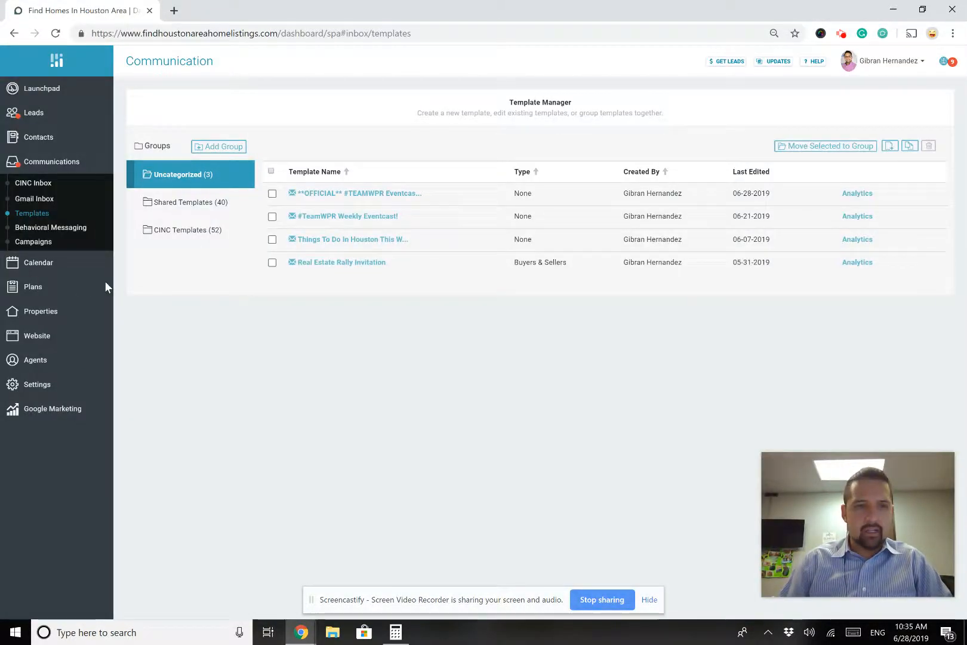
Become the other agent from Agents, dismiss the update notice, and open their Templates
left_click(41, 359)
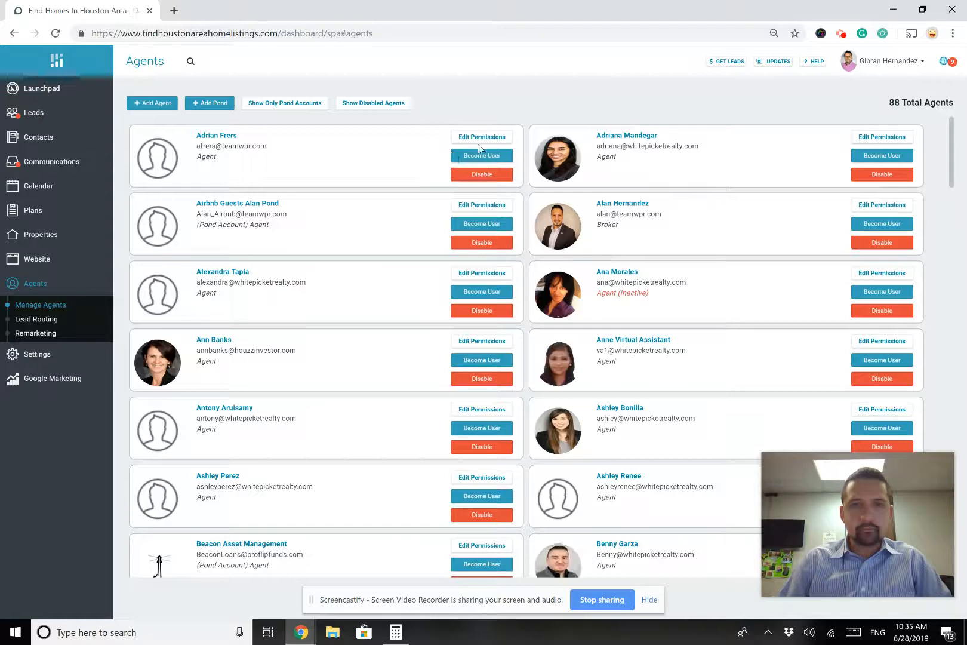
left_click(484, 157)
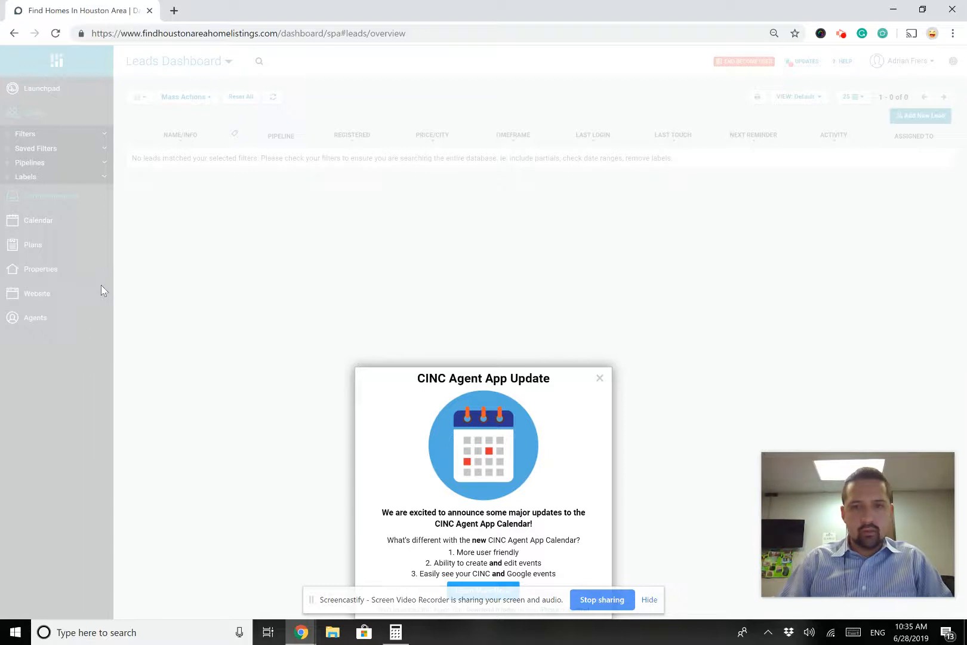
left_click(599, 378)
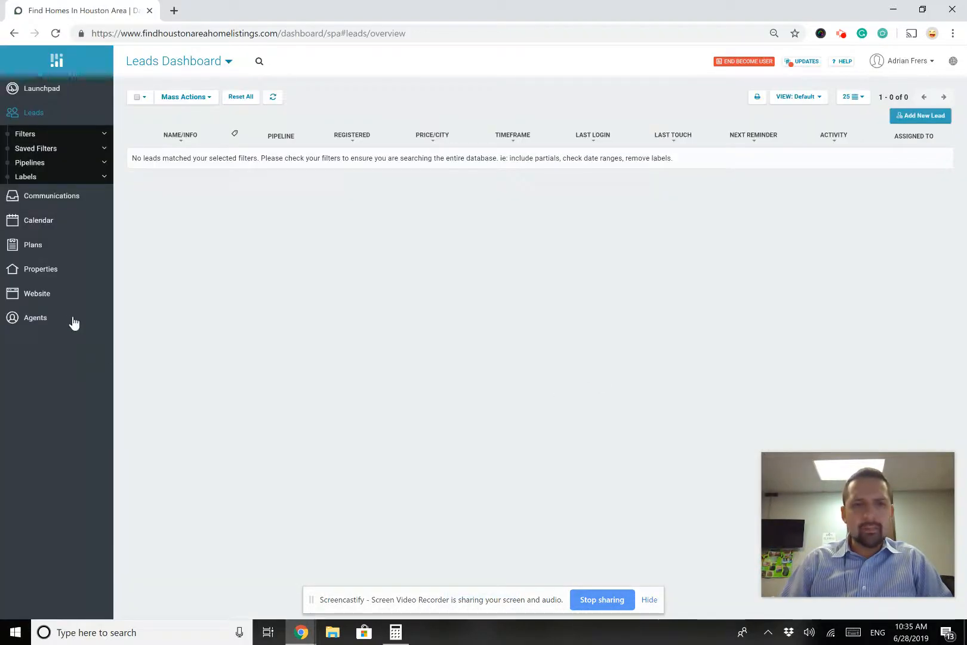
left_click(65, 199)
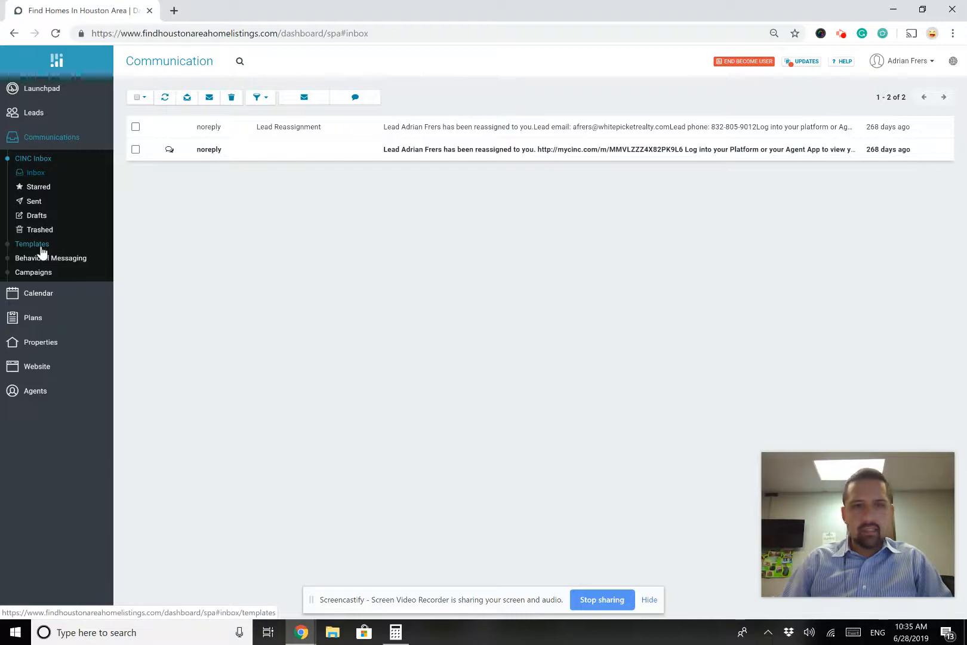
left_click(41, 246)
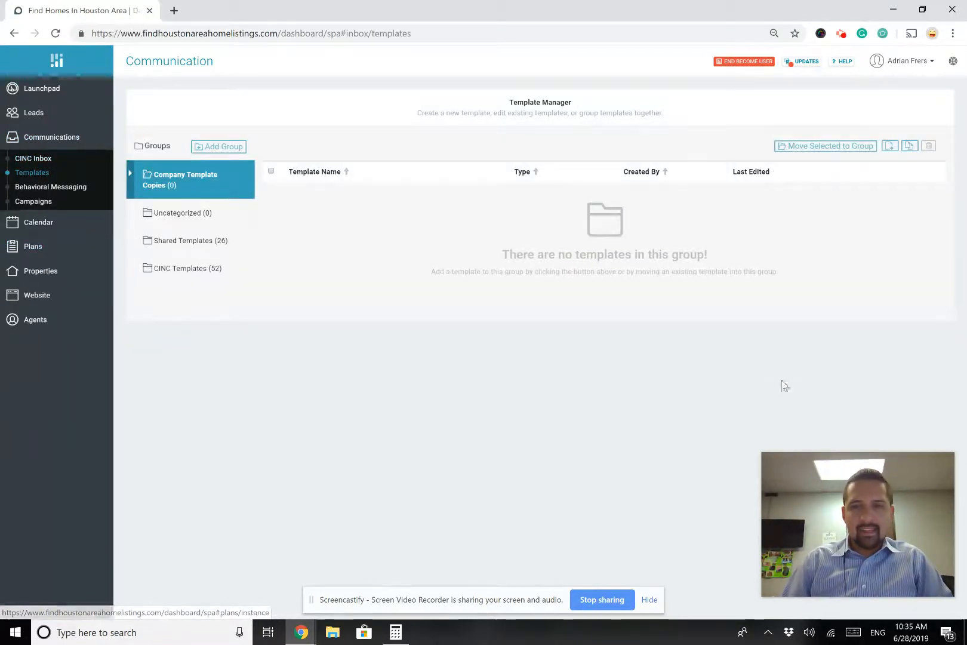
Show the 26 Shared Templates sorted by last edited, newest first
left_click(182, 241)
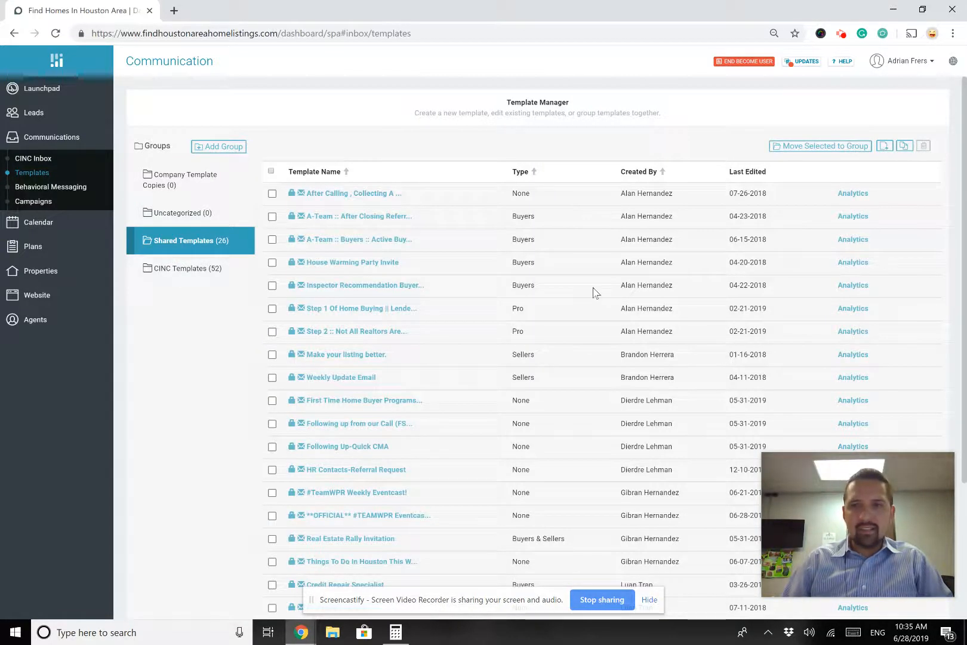
scroll(594, 293, "down", 2)
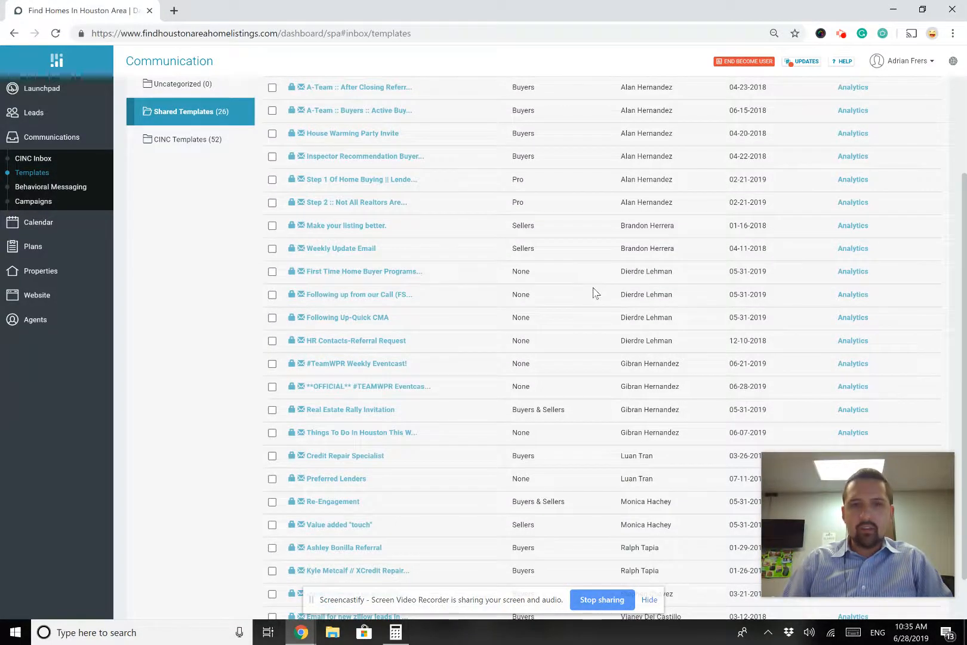
scroll(594, 293, "up", 2)
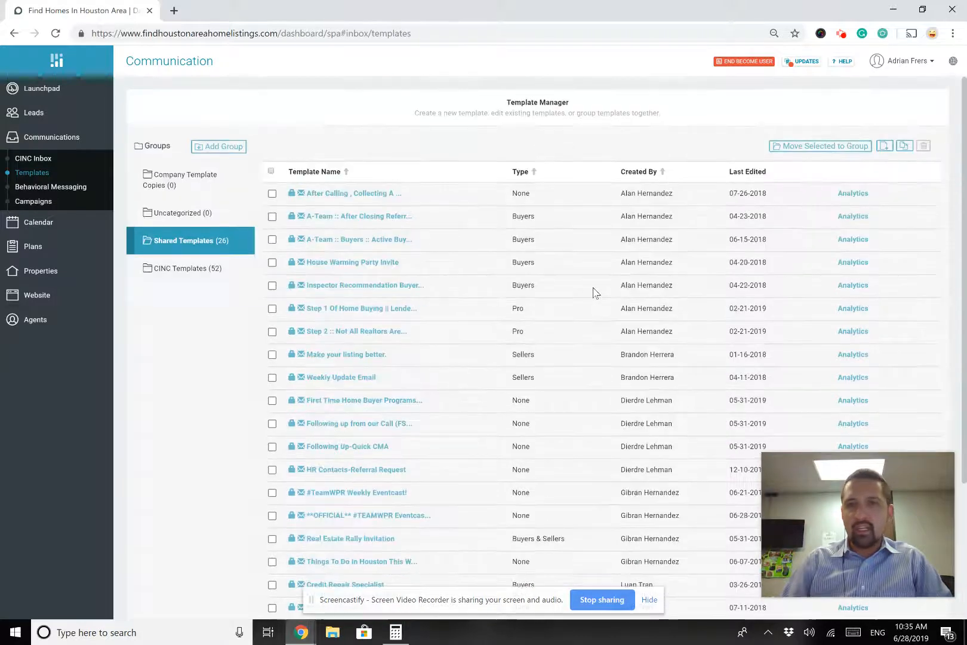
left_click(754, 173)
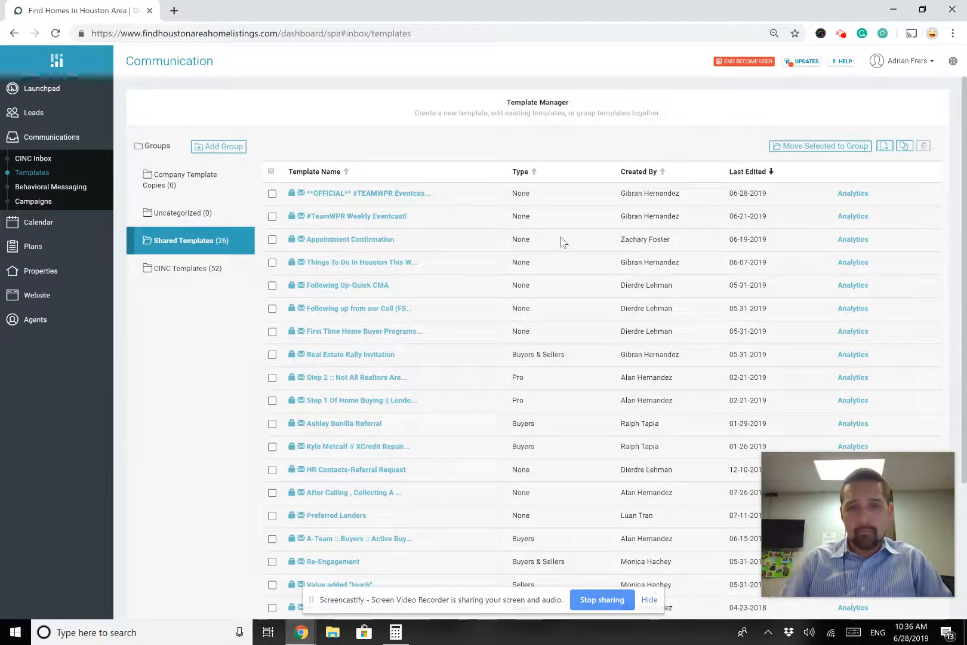
Inspect the OFFICIAL #TEAMWPR Eventcast copy dialog, then close it without copying
left_click(396, 200)
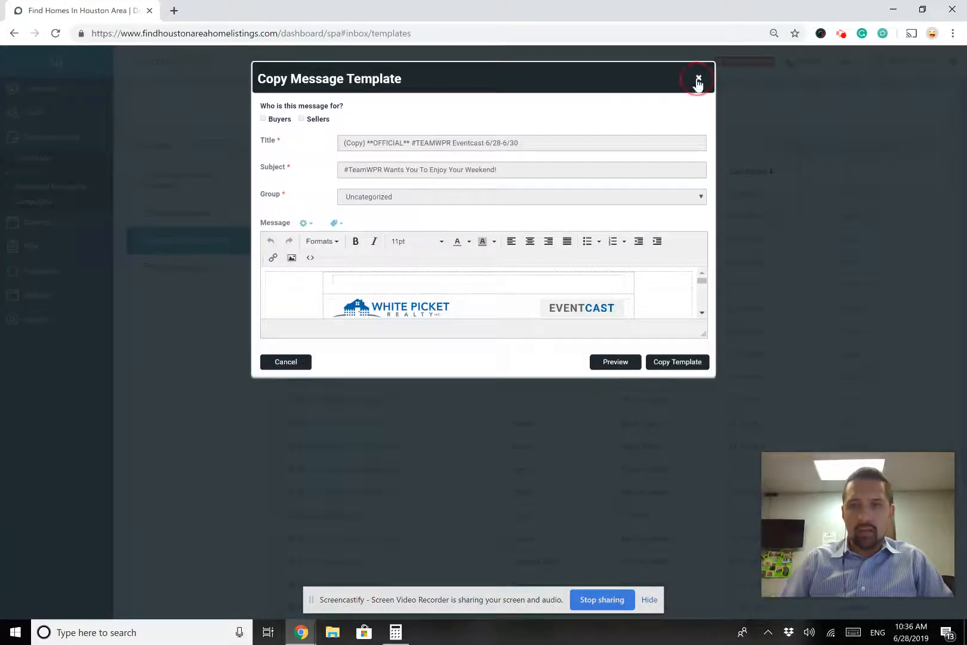
left_click(698, 80)
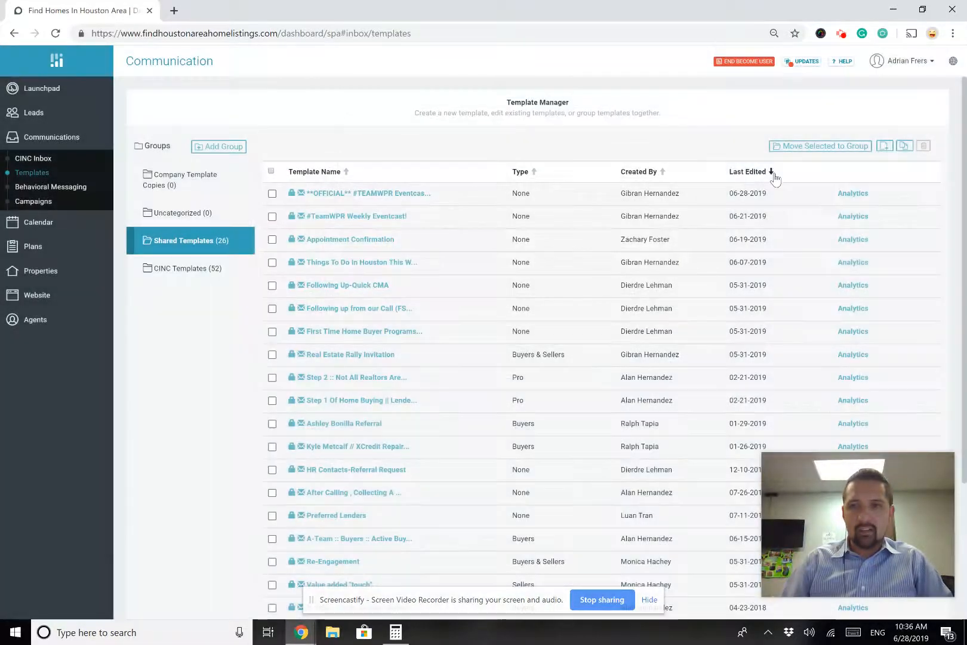
left_click_drag(788, 169, 767, 170)
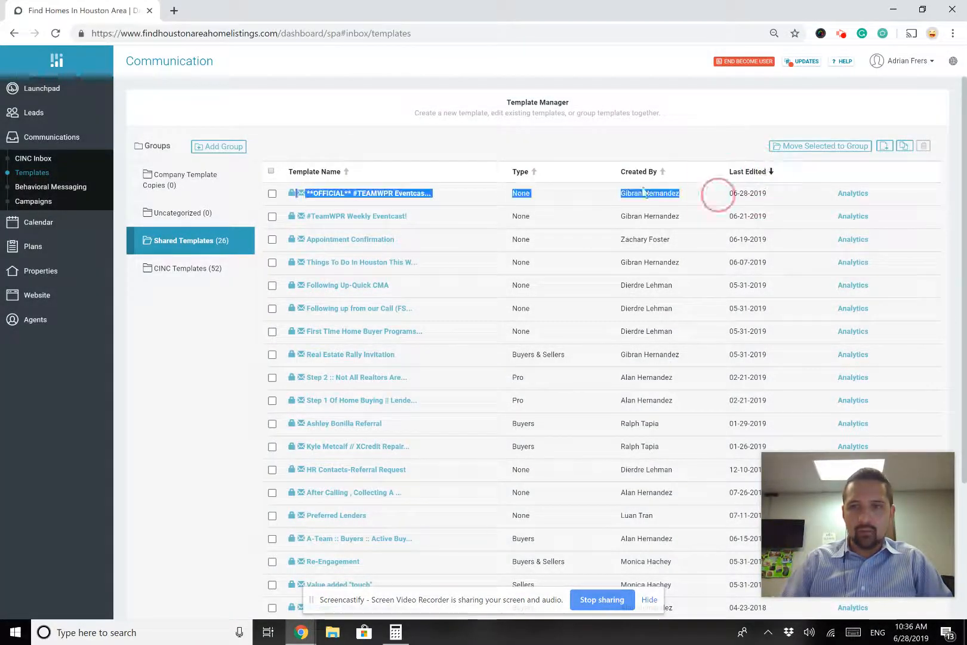
left_click(391, 206)
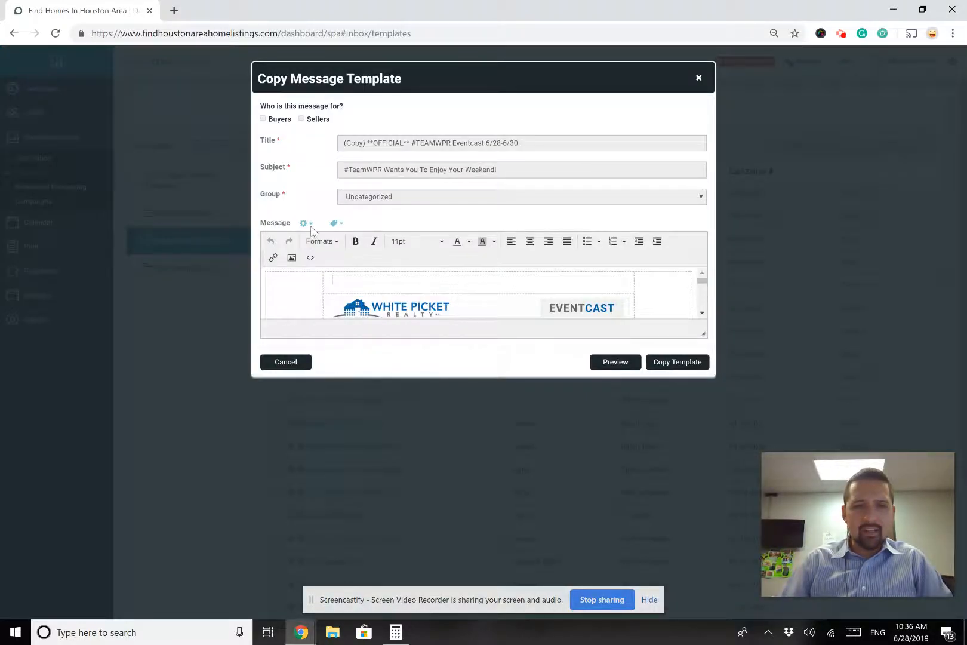
mouse_move(310, 222)
left_mouse_down()
mouse_move(242, 214)
mouse_move(276, 257)
mouse_move(260, 222)
mouse_move(315, 253)
mouse_move(286, 215)
mouse_move(333, 266)
mouse_move(291, 212)
mouse_move(314, 229)
left_mouse_up()
left_click(310, 227)
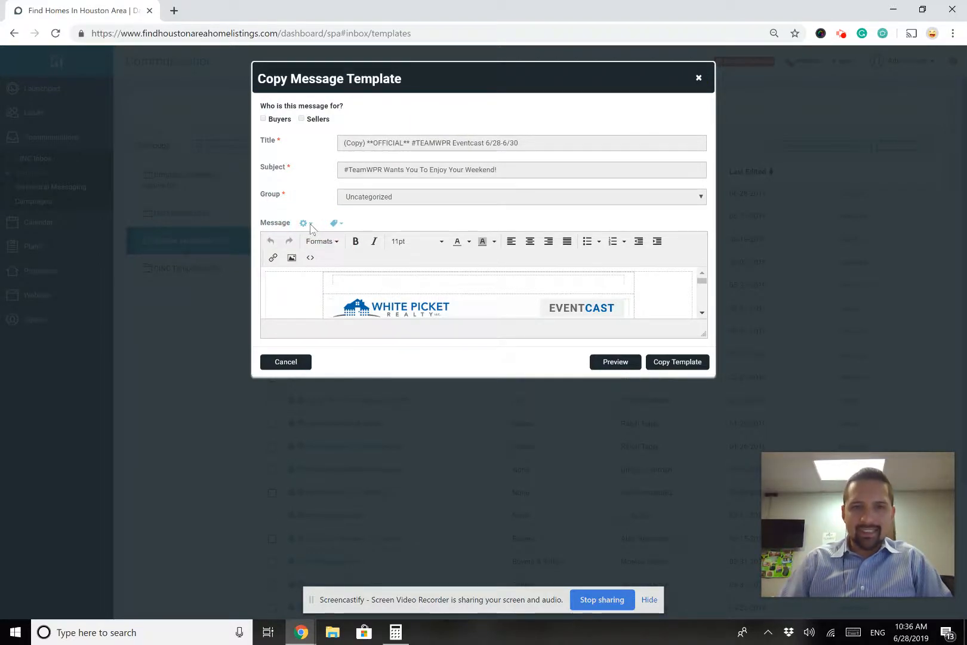
left_click(313, 227)
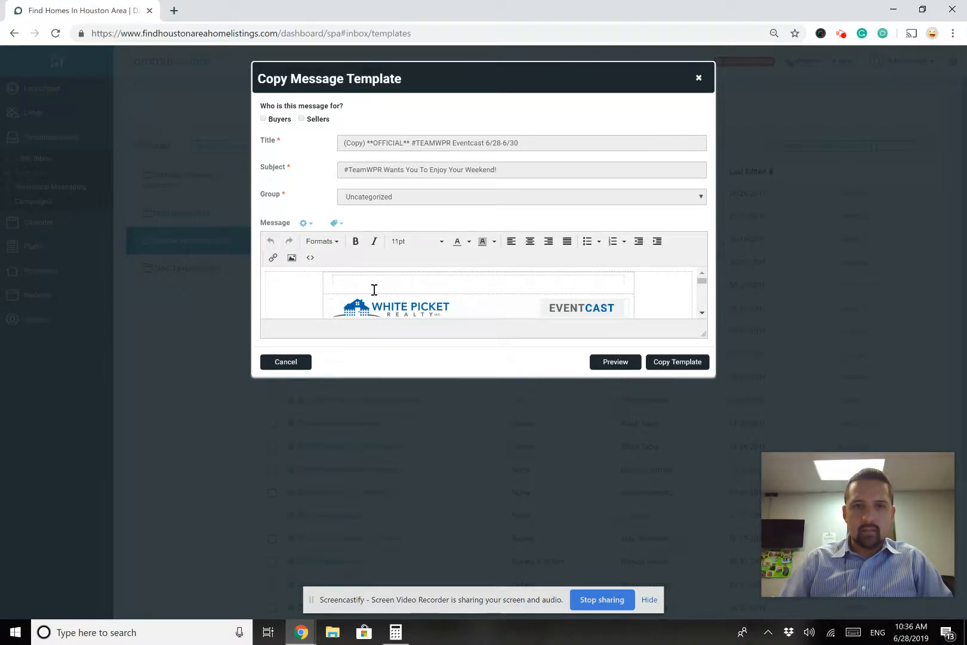
left_click(280, 285)
left_click(296, 195)
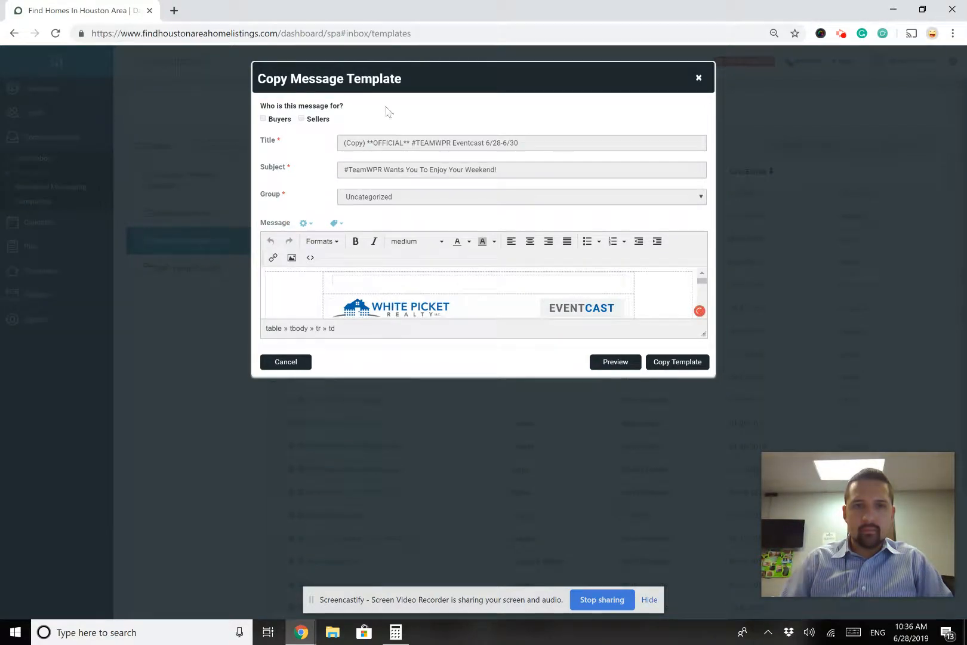
left_click(702, 78)
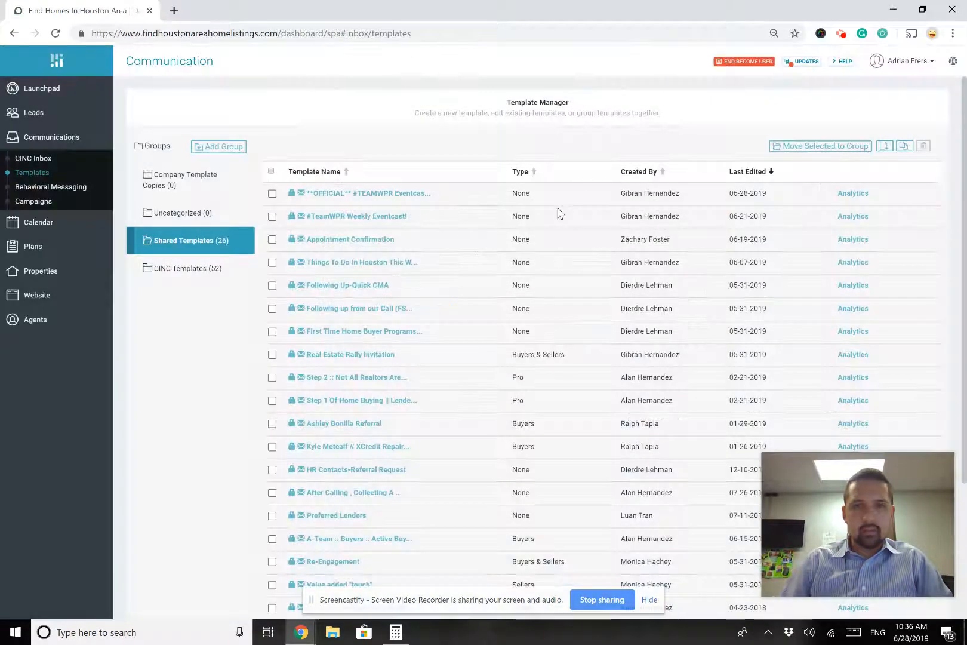
Copy the Eventcast shared template, save the copy, and view it under Uncategorized
left_click(442, 199)
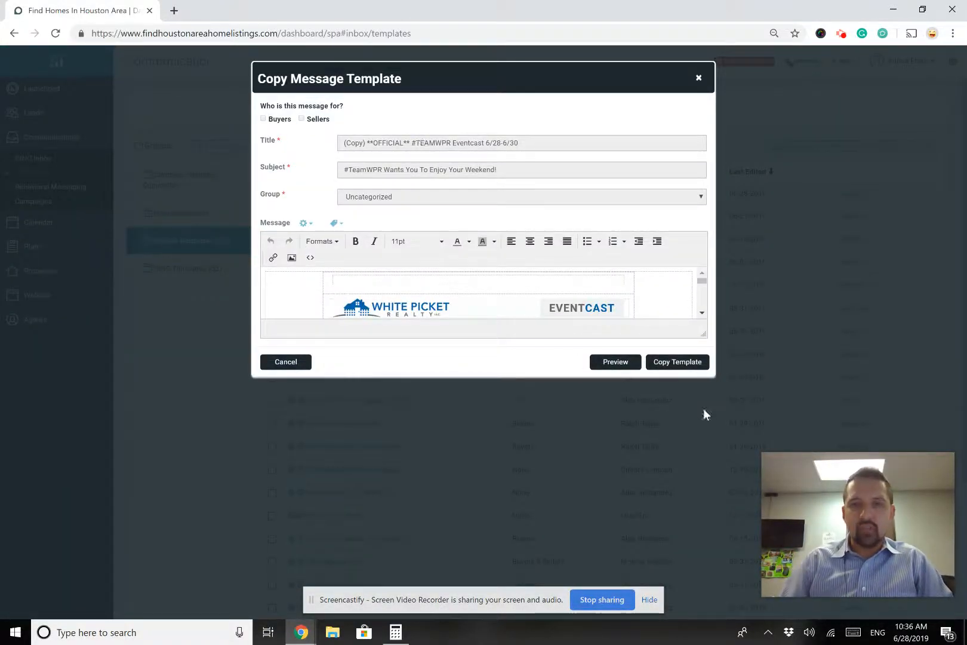
left_click(677, 365)
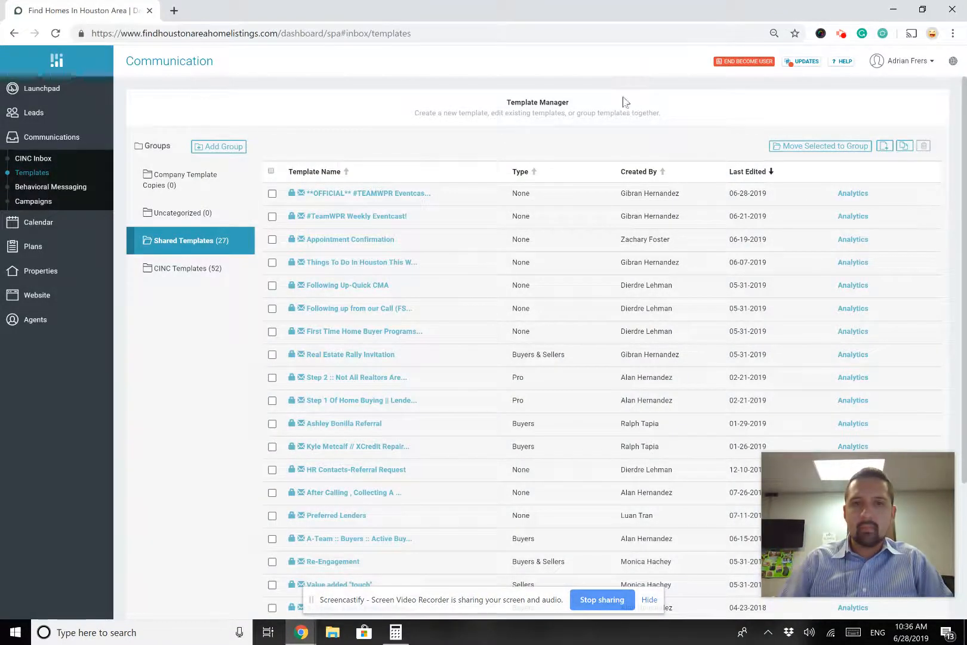
left_click(190, 213)
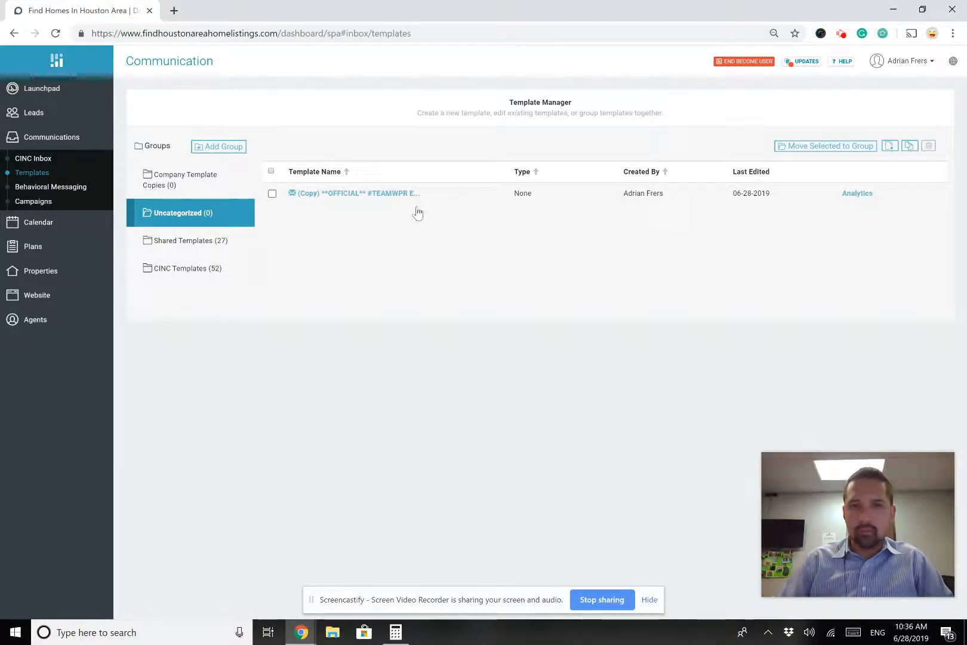
Mark the copied Eventcast template as Private in its message type options
left_click(403, 200)
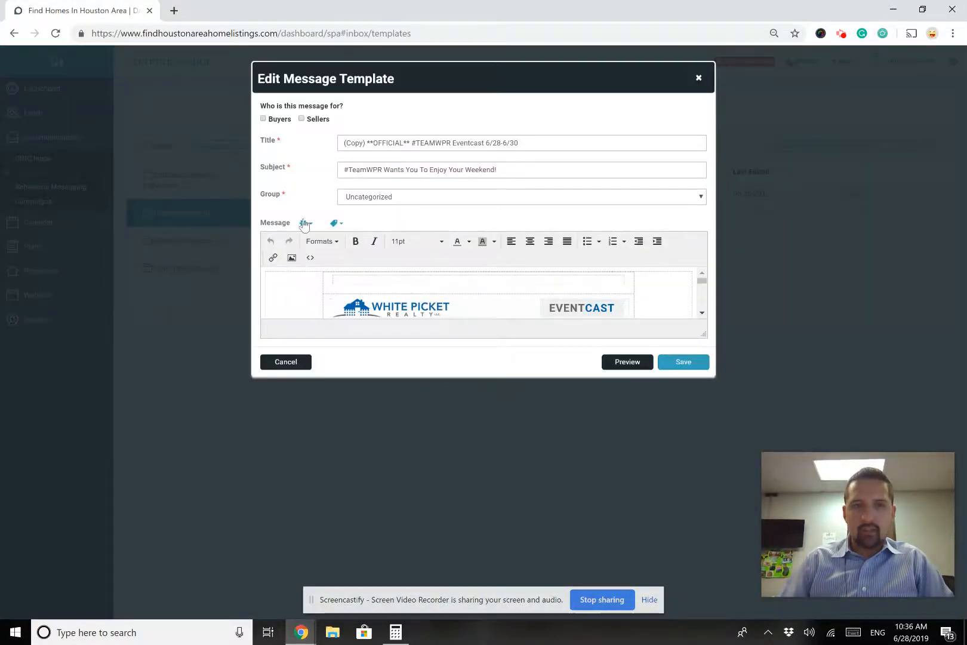
left_click(305, 223)
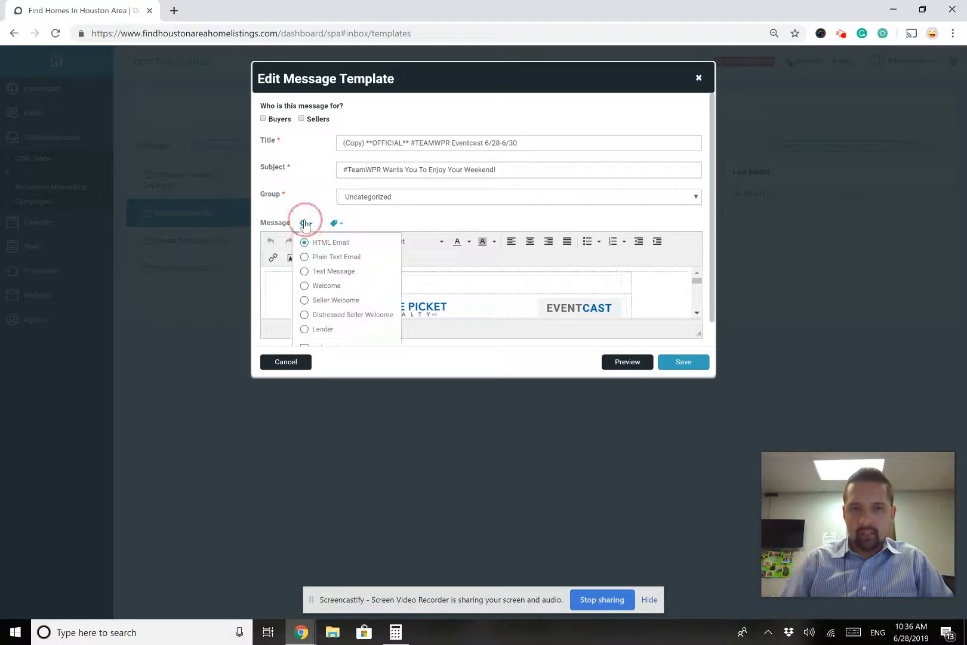
scroll(341, 317, "down", 1)
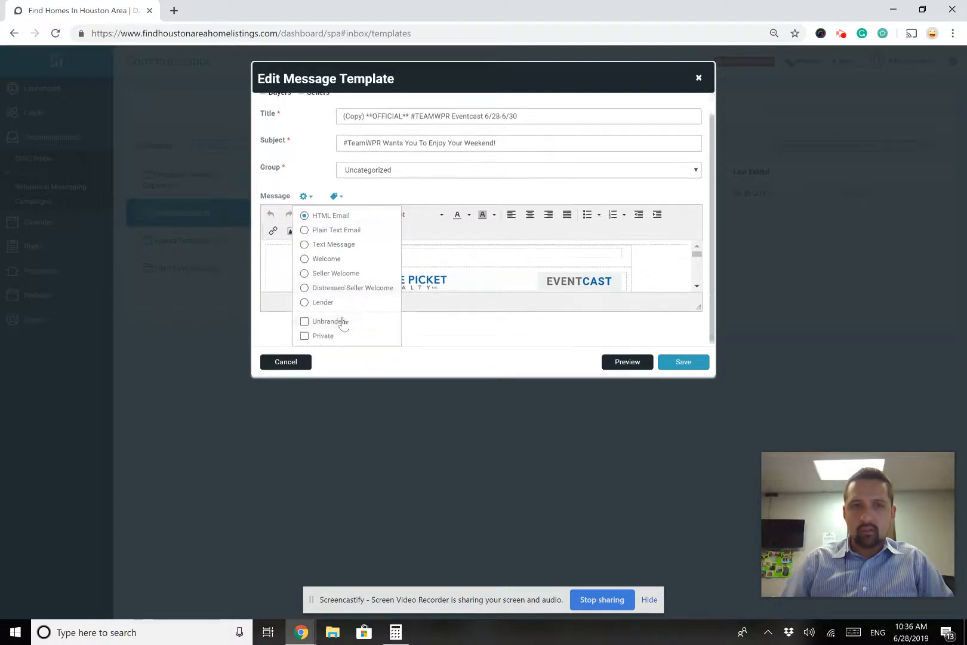
left_click(305, 336)
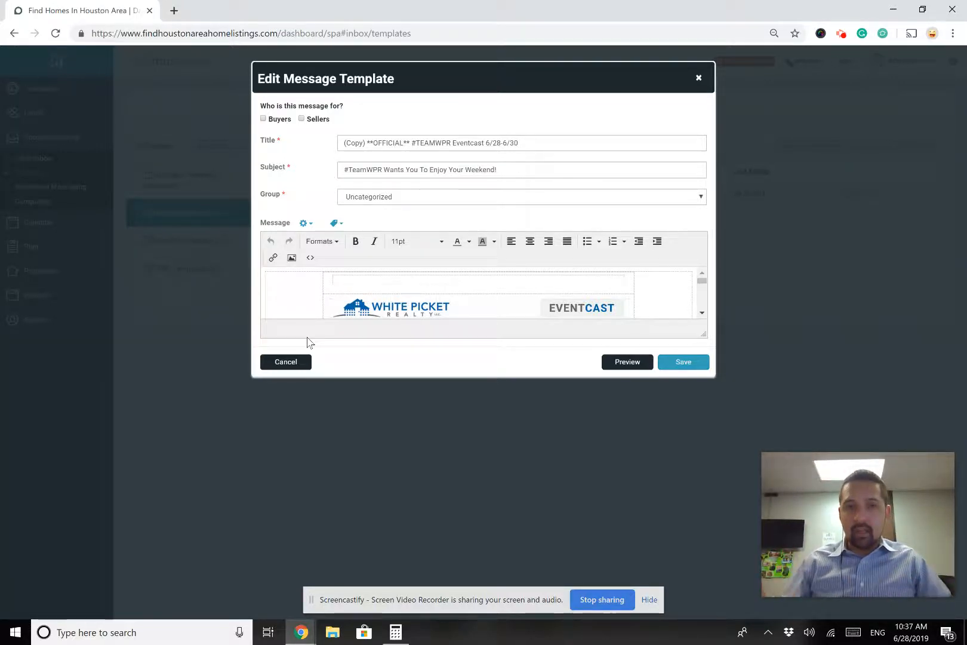
left_click(304, 223)
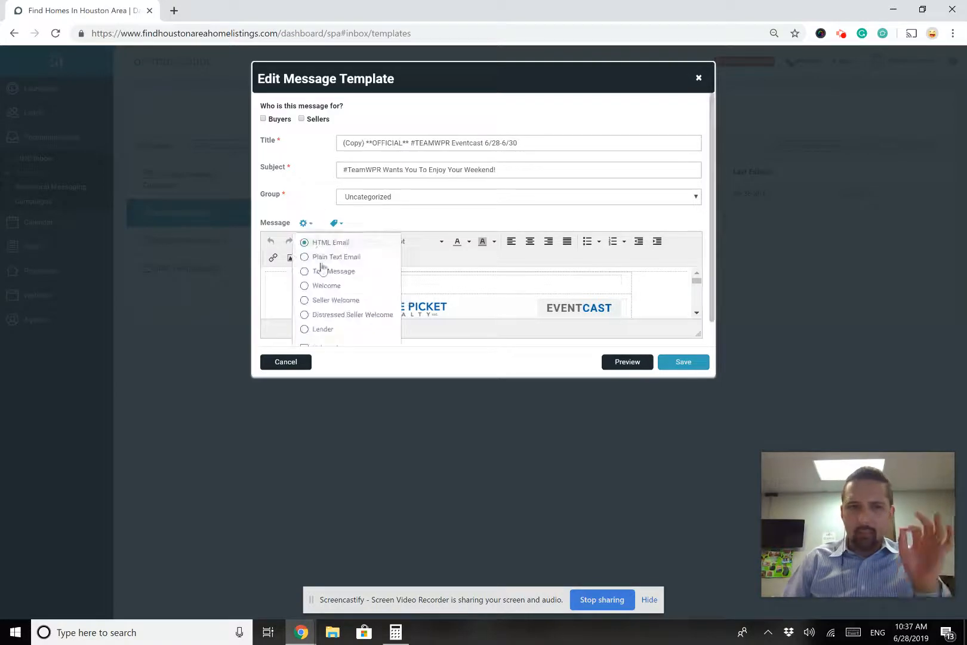
scroll(331, 293, "down", 1)
left_click(323, 336)
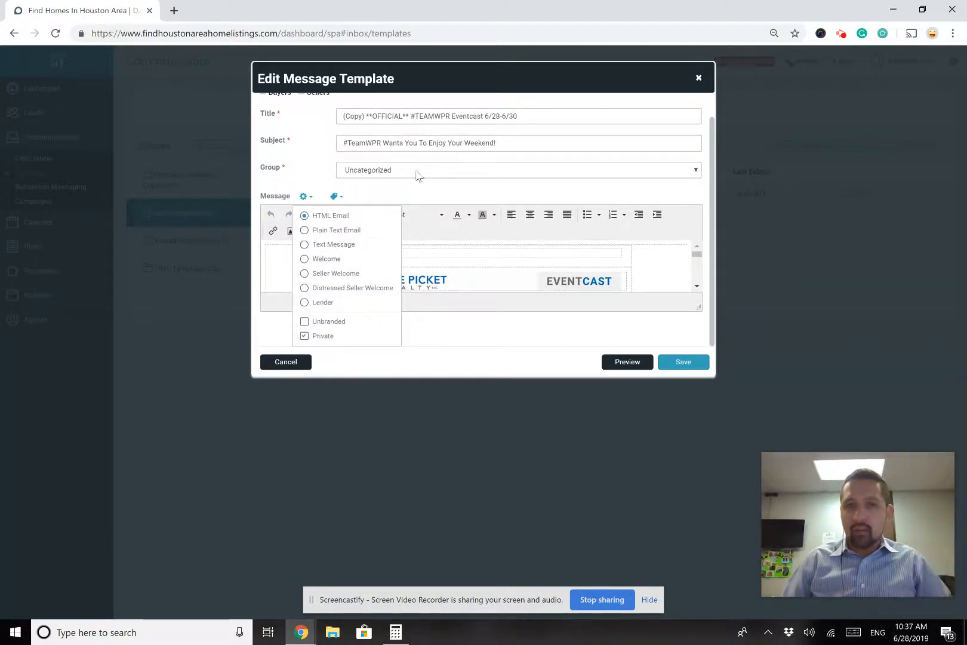
left_click(423, 190)
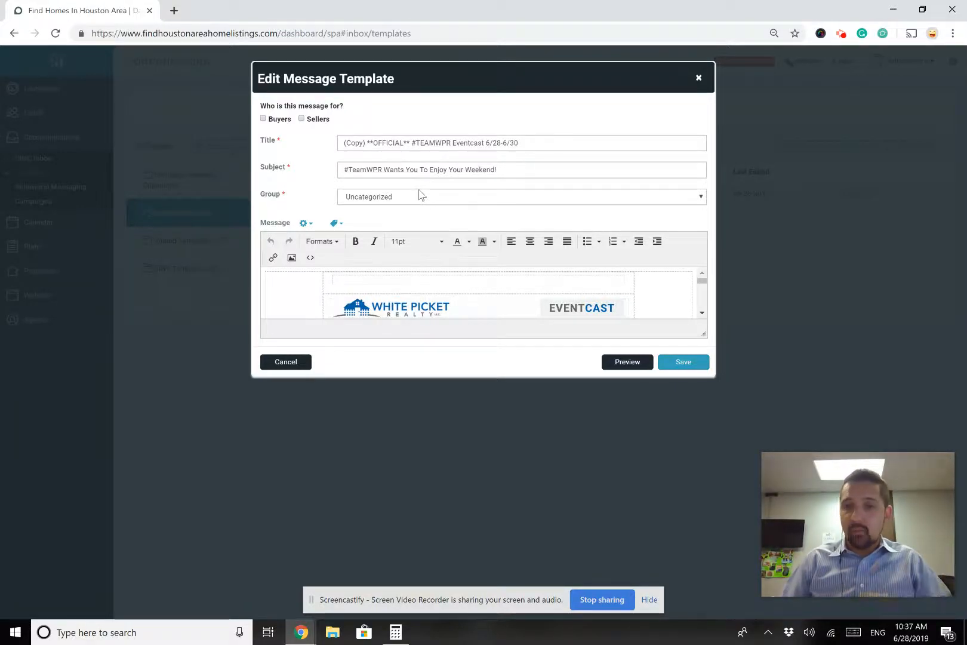
Move the template to Company Template Copies and remove the '(Copy) ' title prefix
left_click(425, 203)
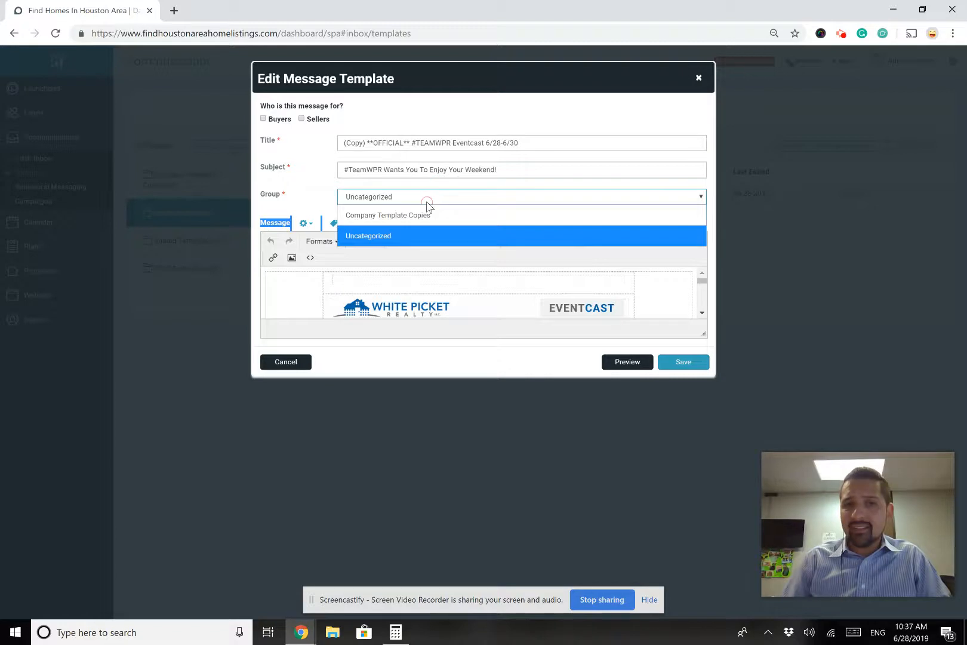
left_click(394, 216)
left_click(392, 222)
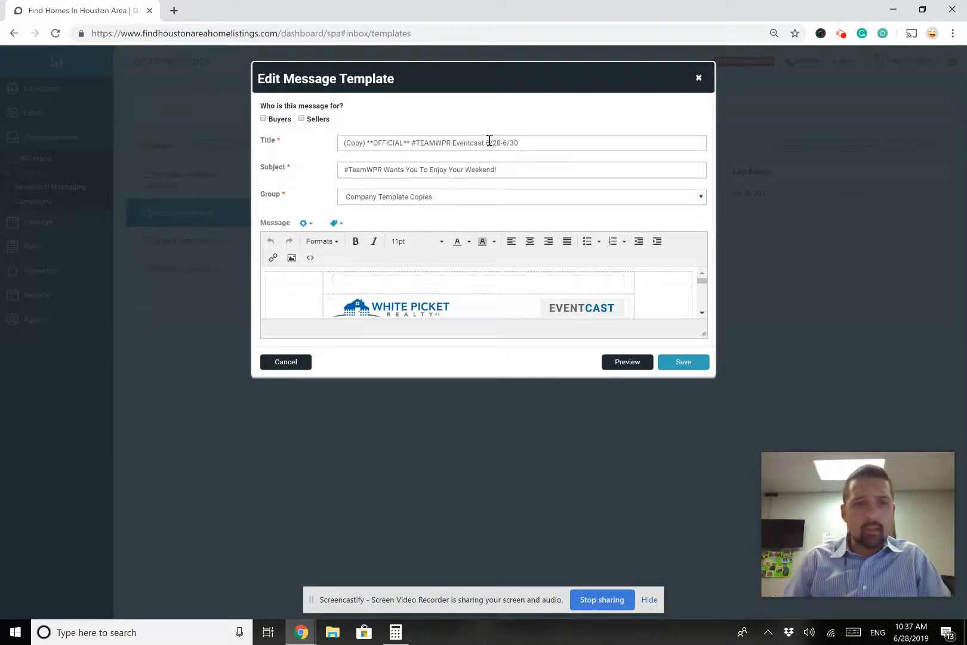
left_click_drag(369, 141, 320, 147)
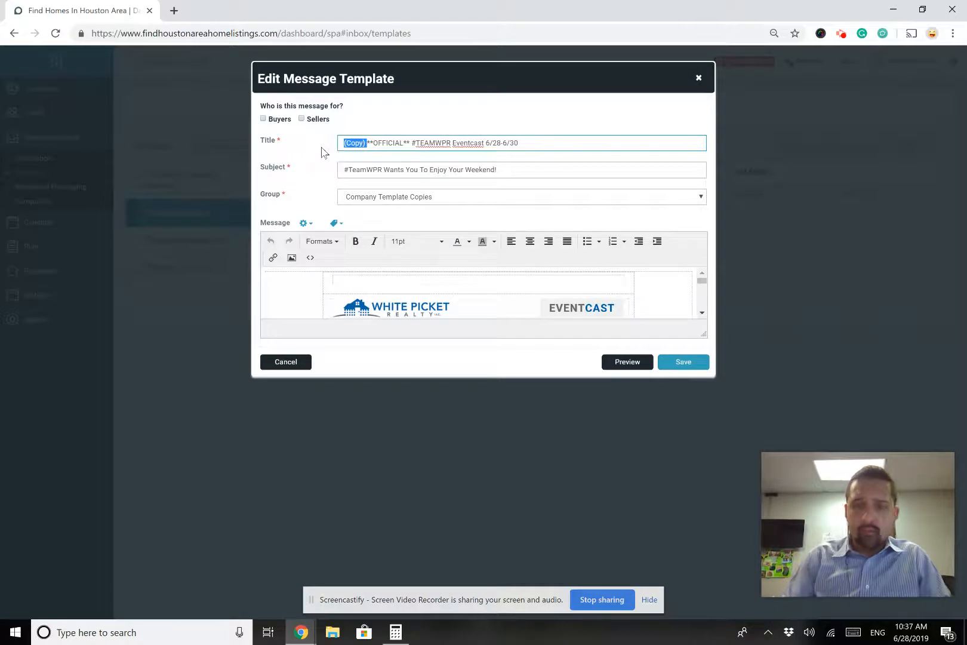
key("BackSpace")
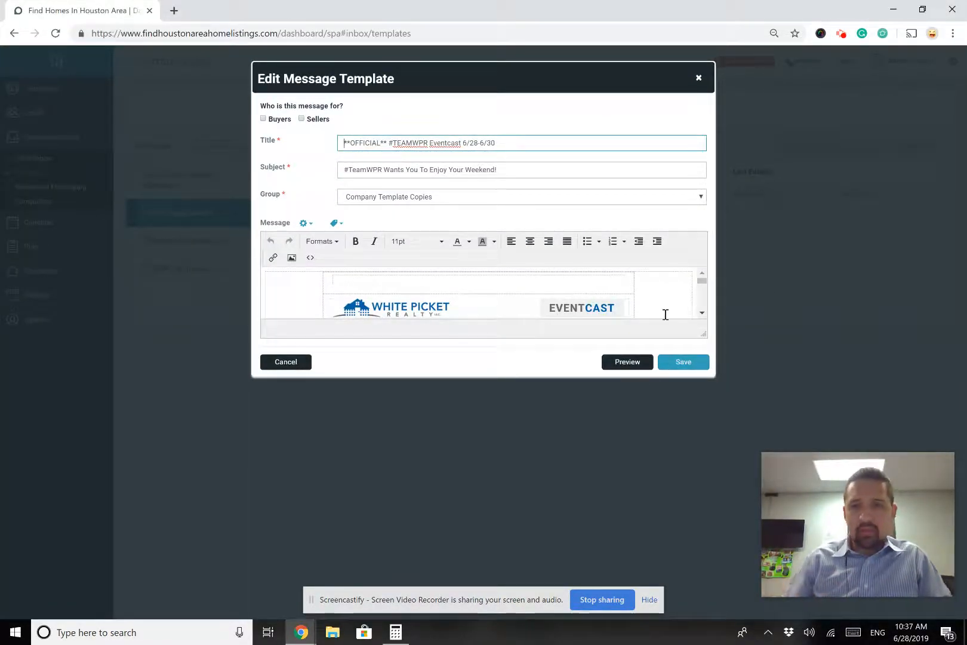
Preview the edited email, save the template, and go to the Leads Dashboard
left_click(636, 362)
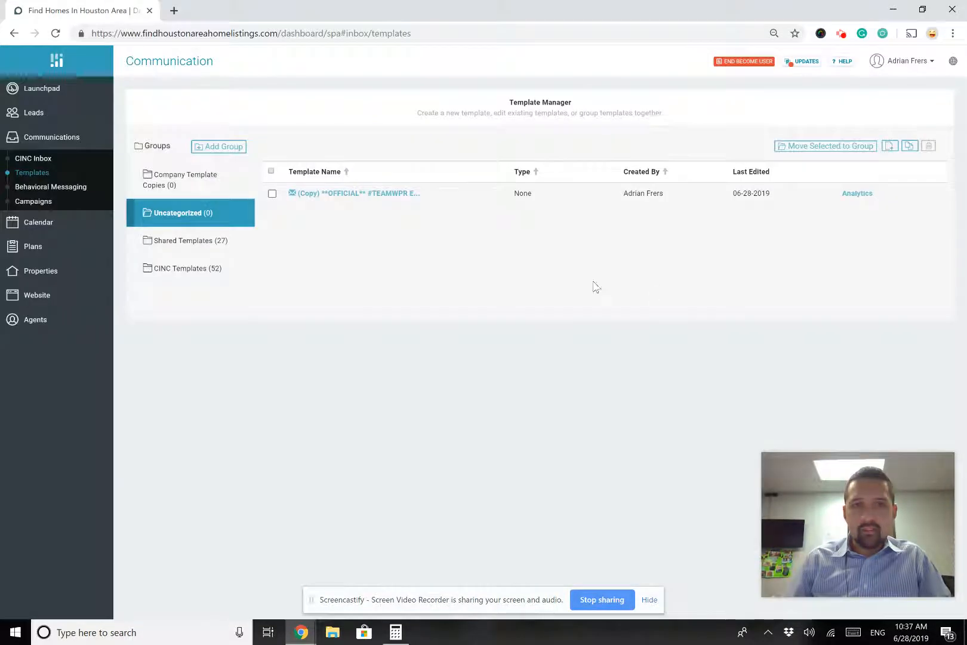
scroll(531, 458, "down", 5)
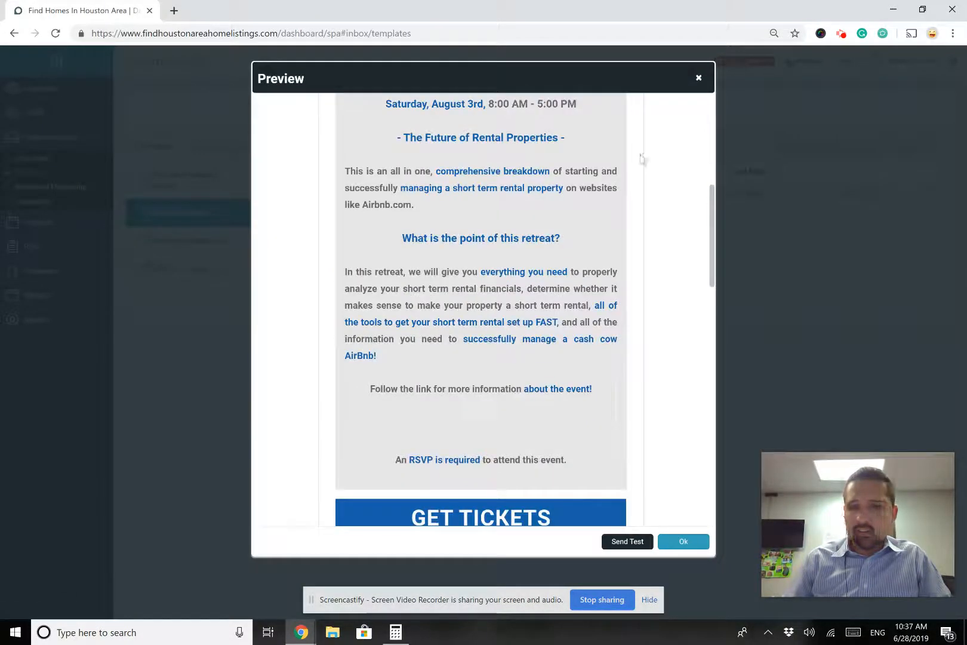
left_click(697, 79)
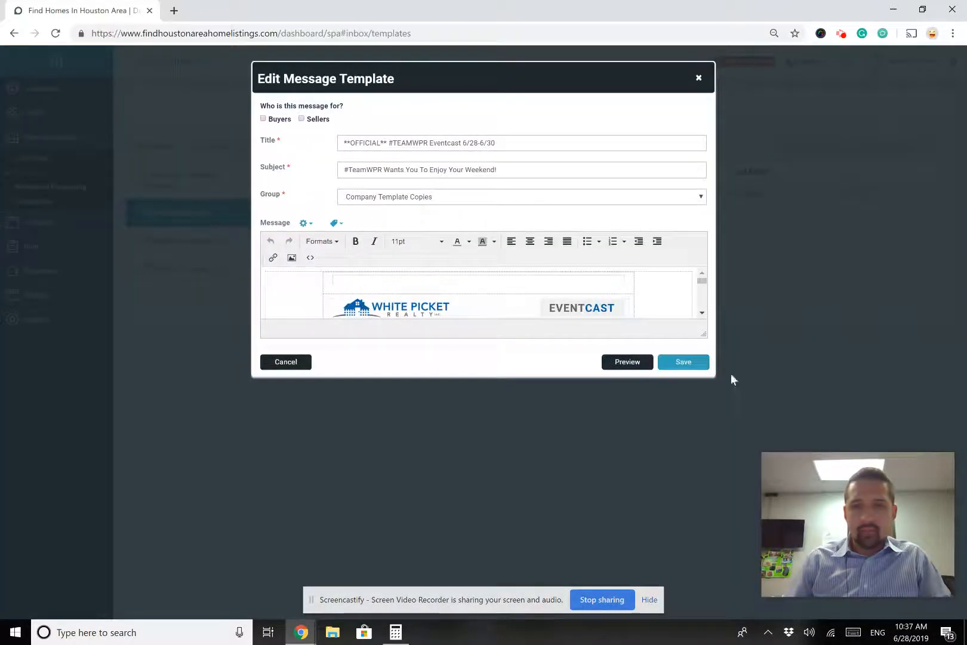
left_click(687, 362)
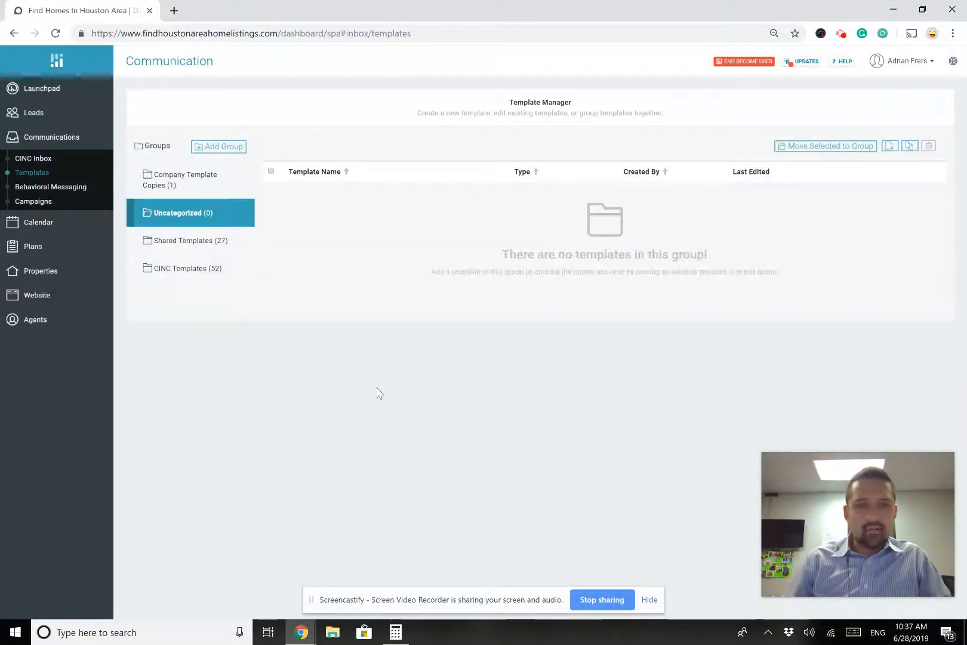
left_click(48, 112)
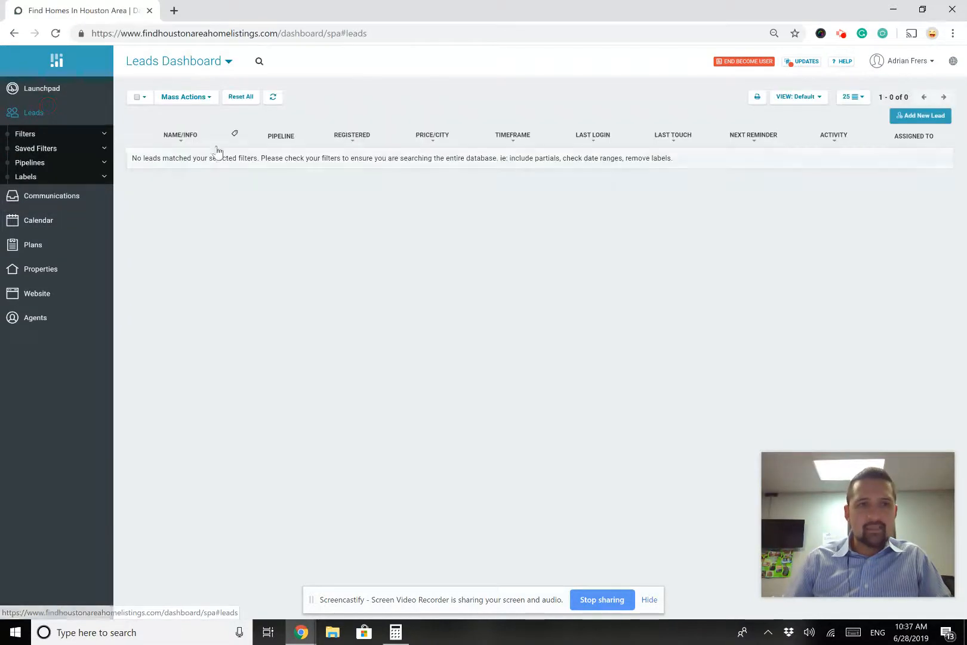
left_click(136, 98)
left_click(194, 100)
left_click(204, 121)
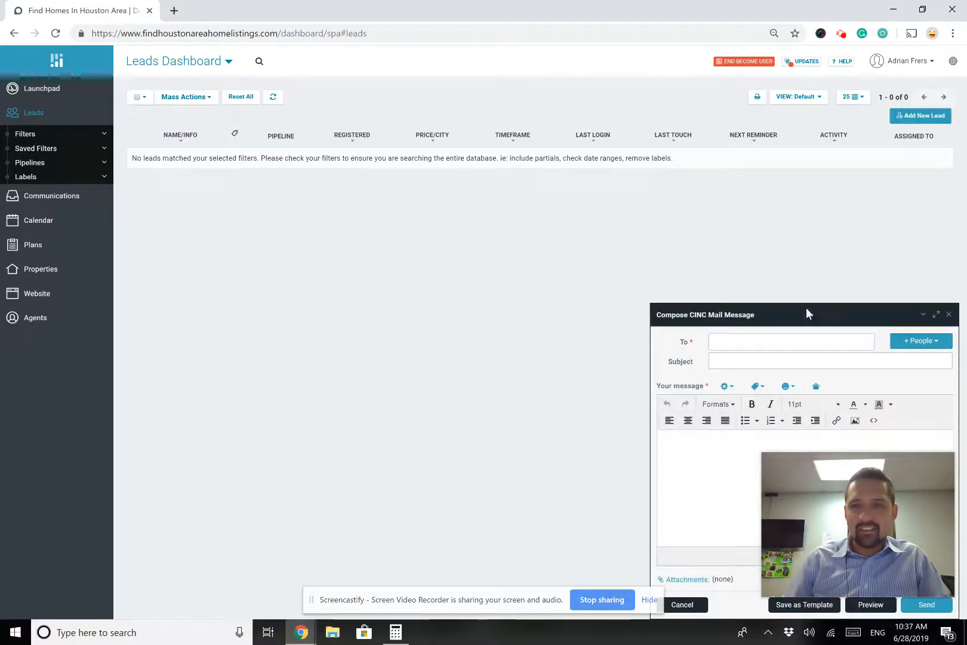
left_click(798, 345)
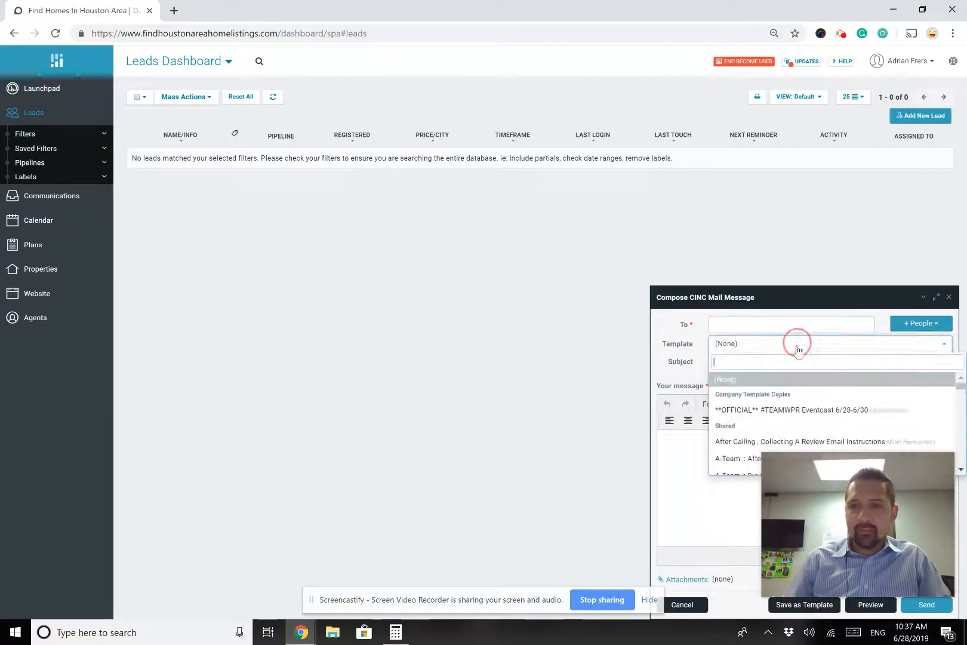
left_click(777, 411)
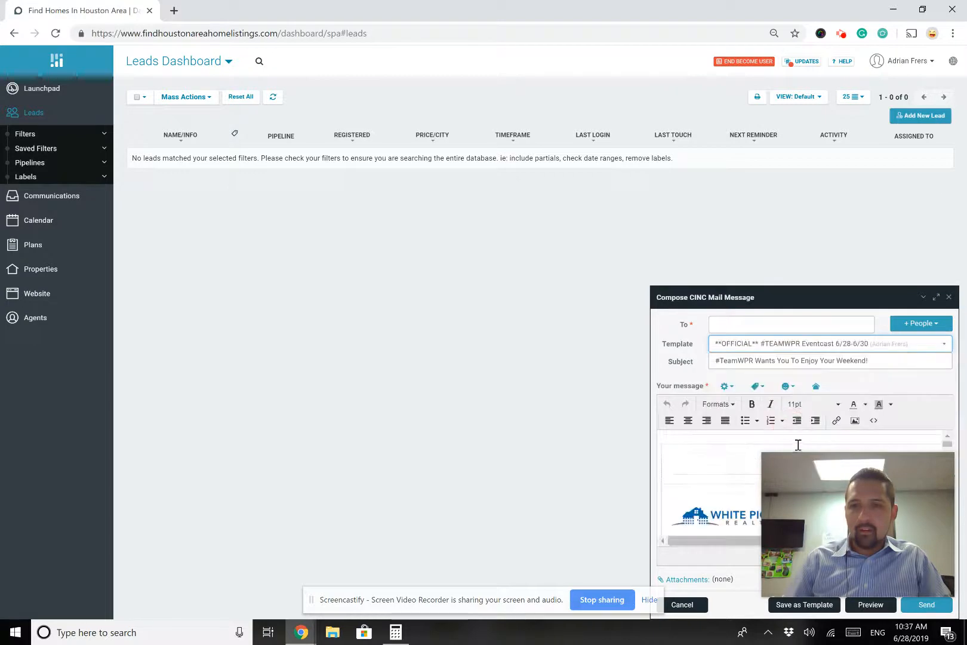
mouse_move(941, 476)
left_click_drag(887, 520, 909, 77)
scroll(857, 478, "down", 3)
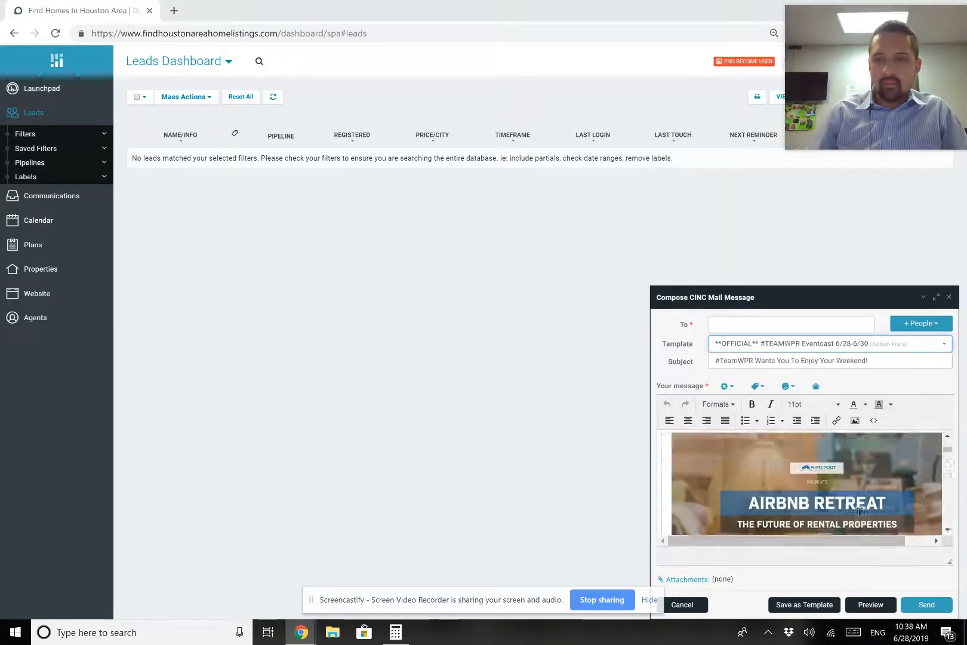
left_click(871, 604)
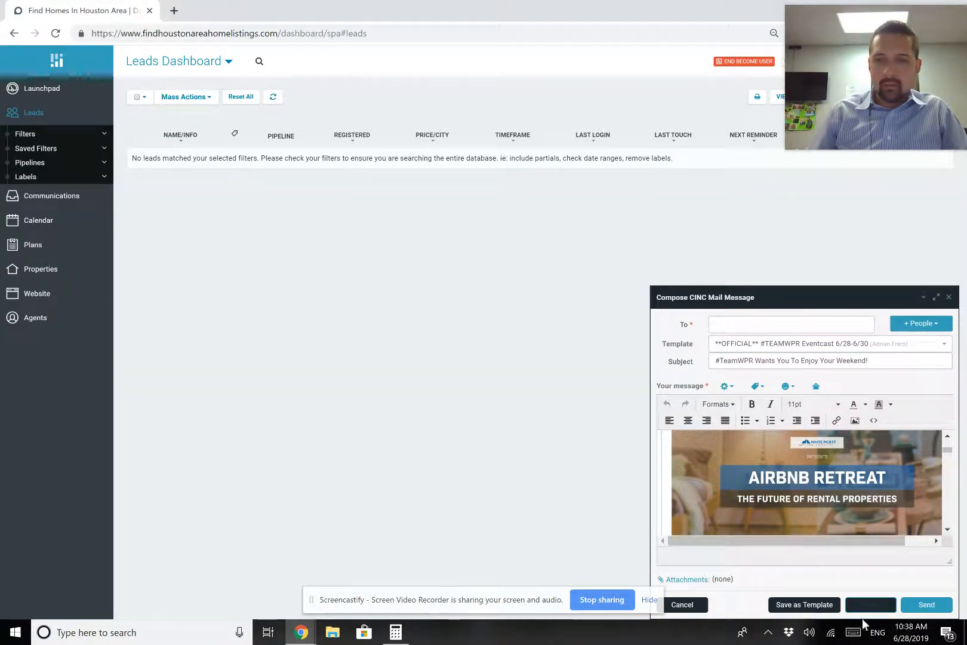
left_click(204, 279)
left_click(204, 368)
left_click(221, 441)
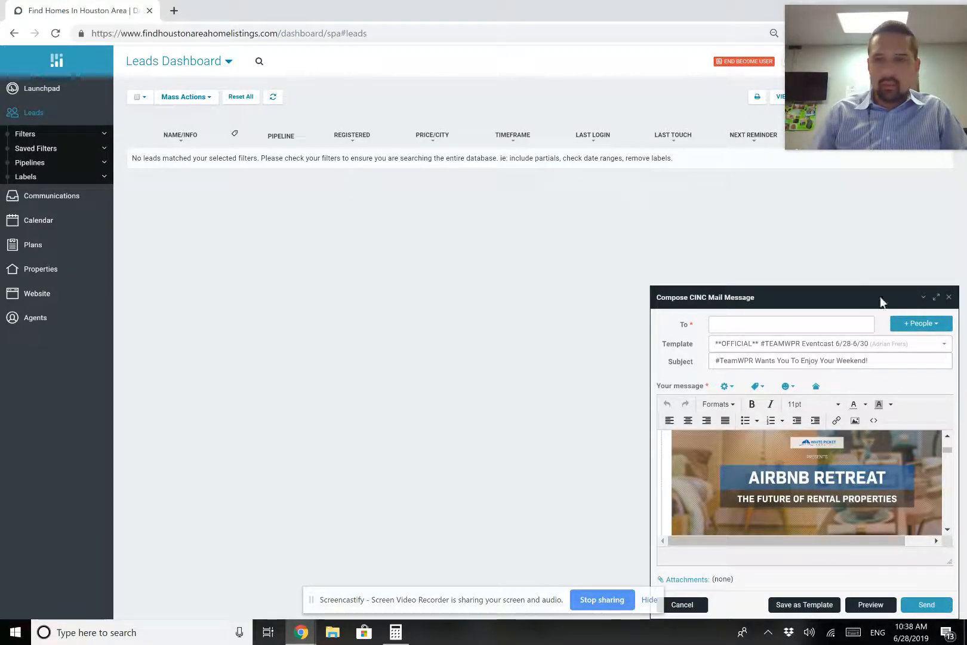
left_click(863, 605)
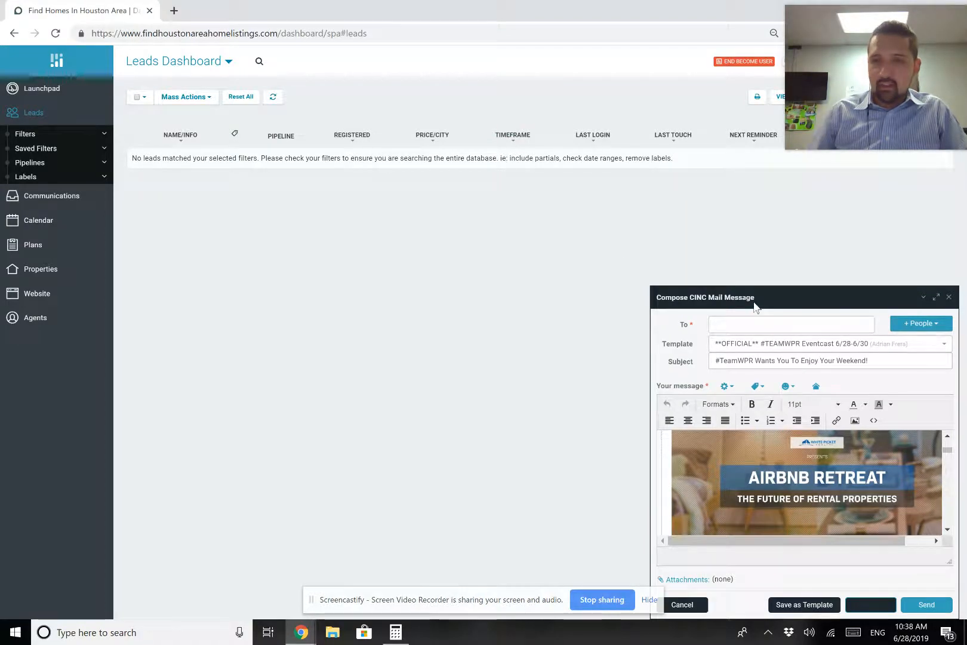
left_click(949, 298)
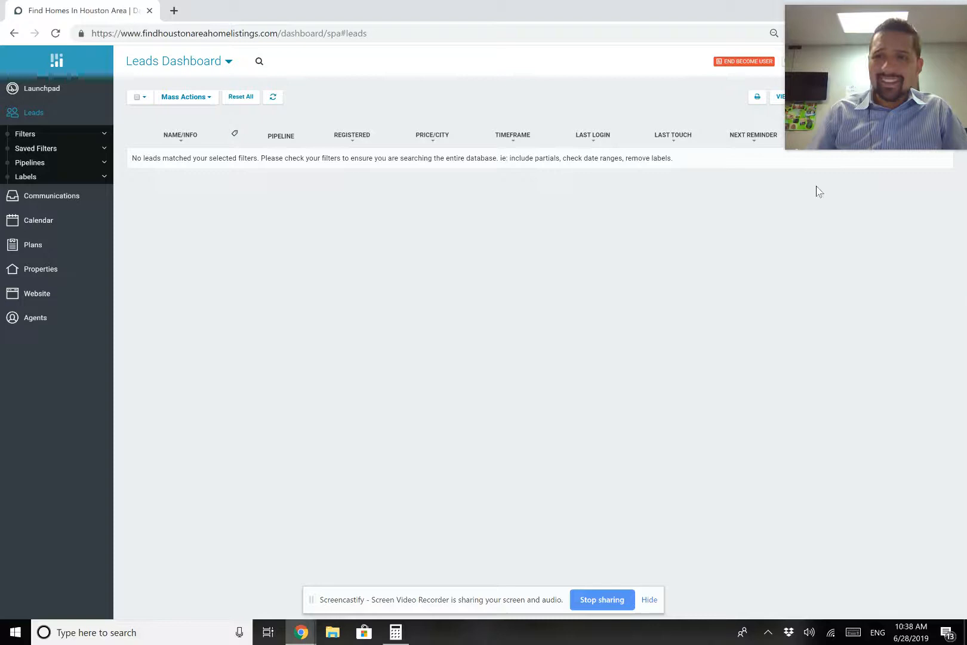
left_click_drag(856, 67, 848, 534)
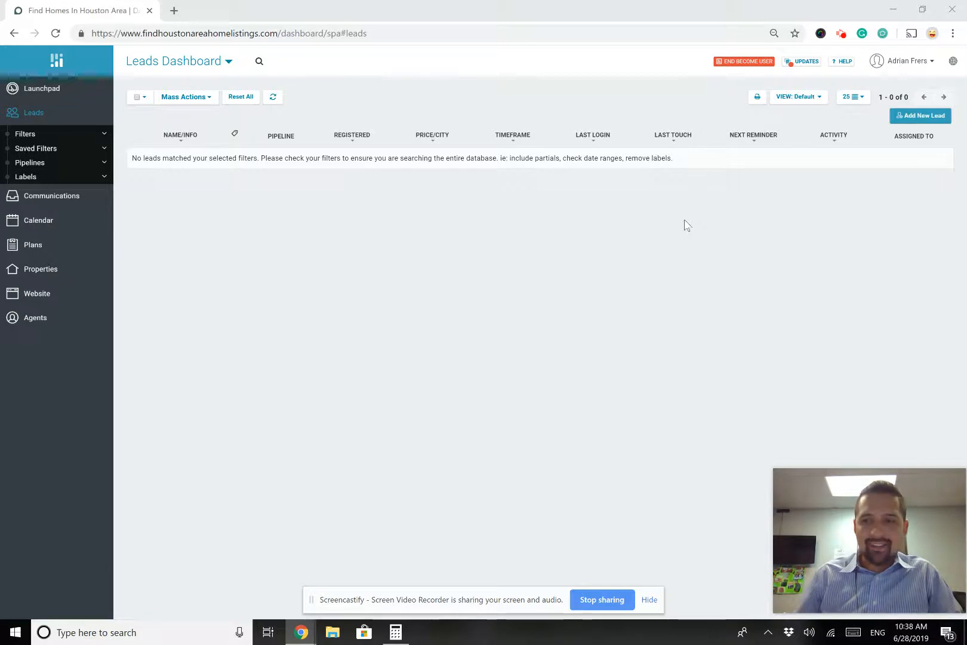
Go through Communications and Behavioral Messaging to the Campaigns list of platform drips
left_click(57, 200)
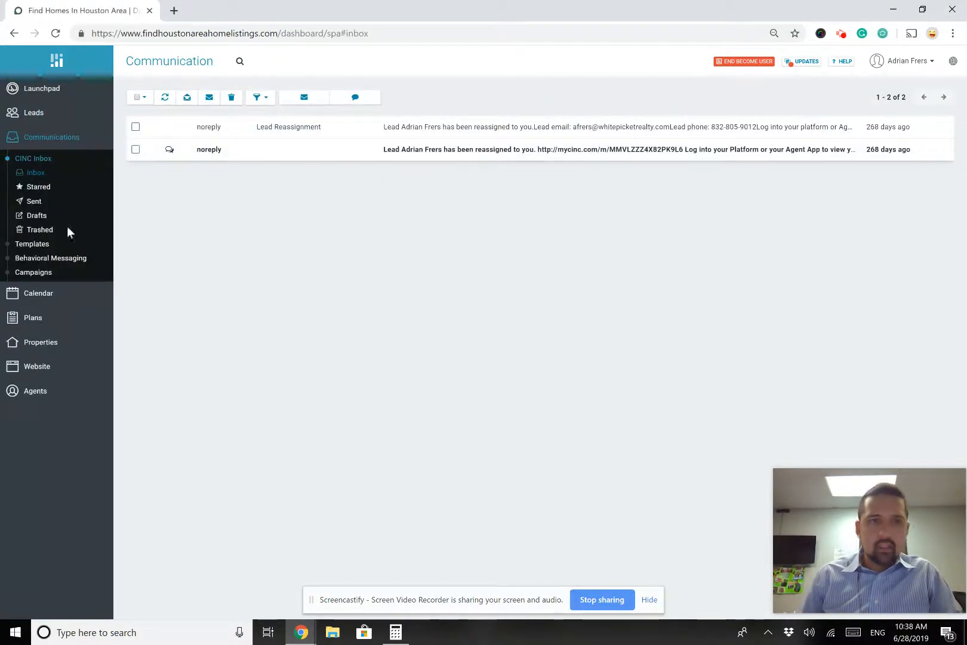
left_click(66, 263)
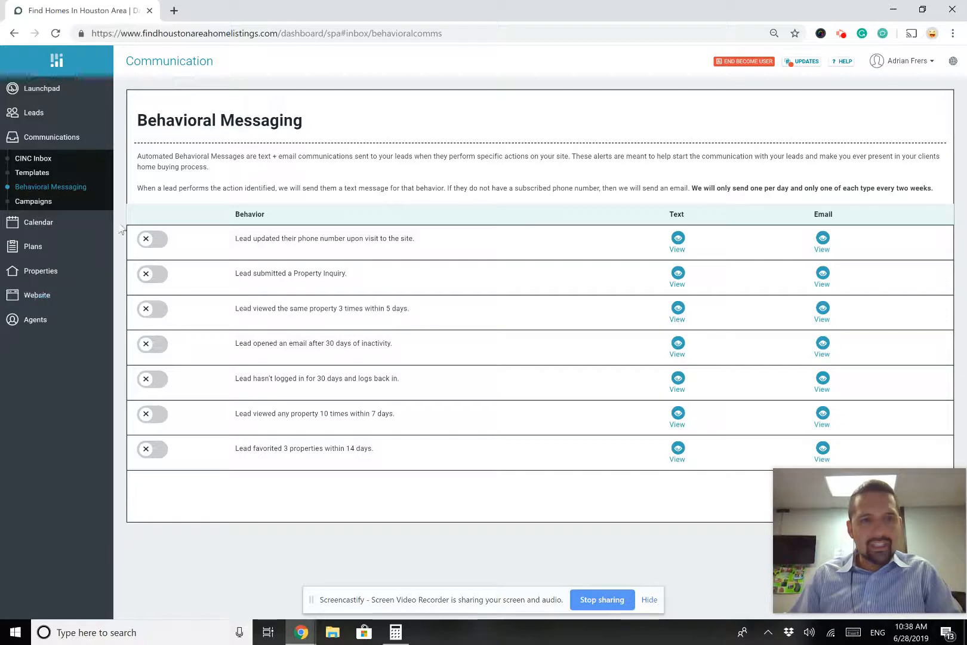
left_click(35, 204)
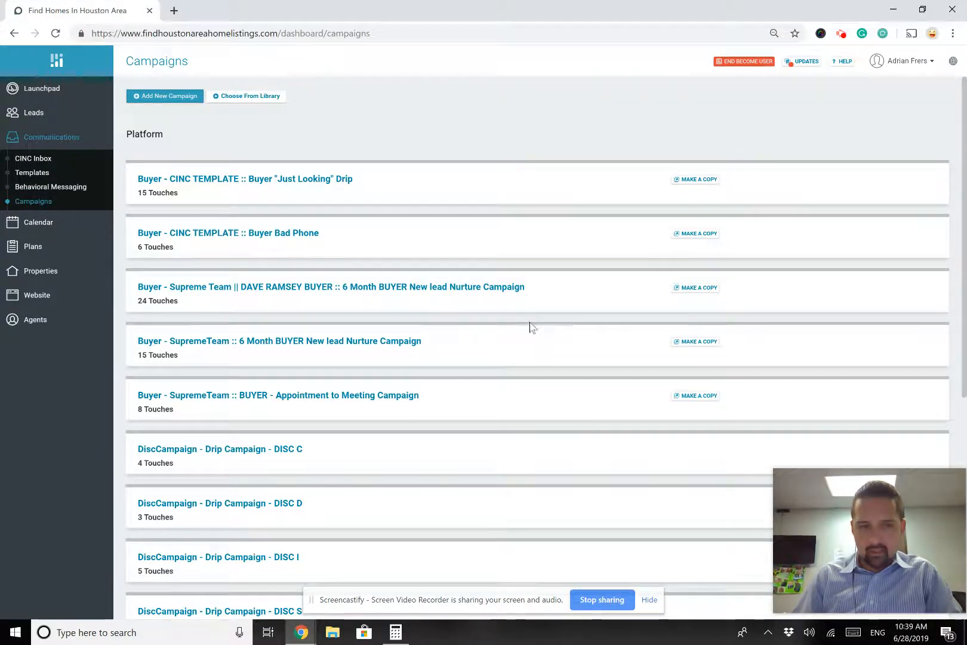
Return to the top of the Campaign library and expand the Buyer "Just Looking" Drip's 15 touches
scroll(530, 325, "down", 5)
scroll(529, 325, "down", 1)
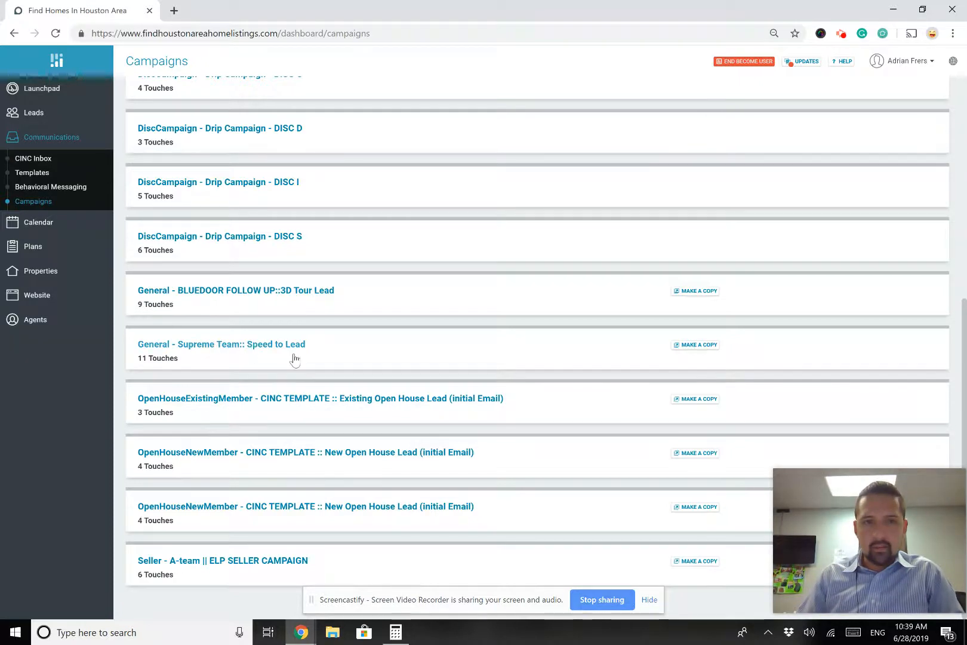
scroll(243, 301, "up", 3)
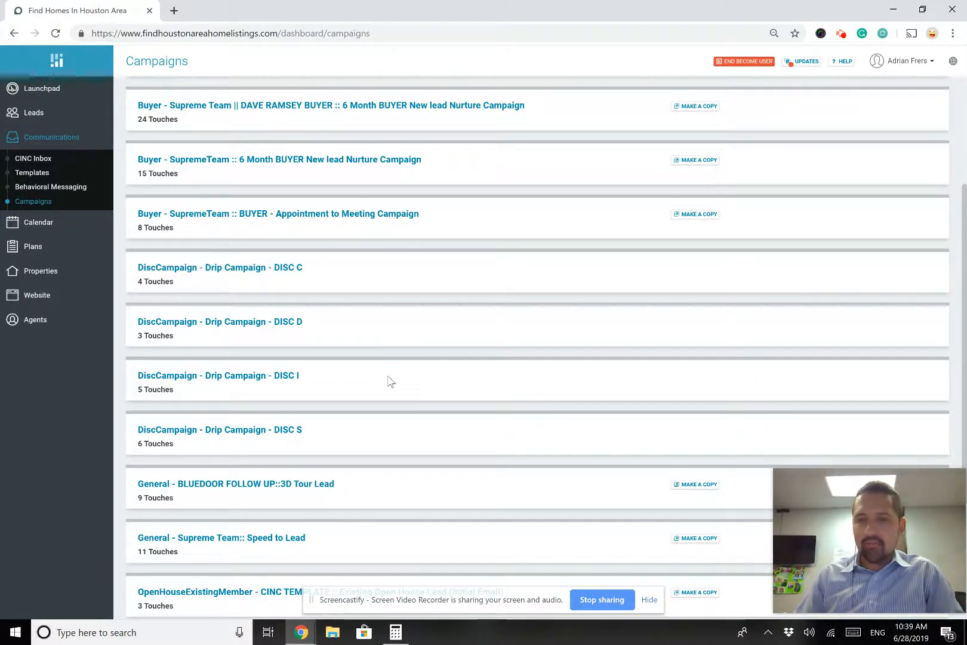
scroll(388, 380, "up", 2)
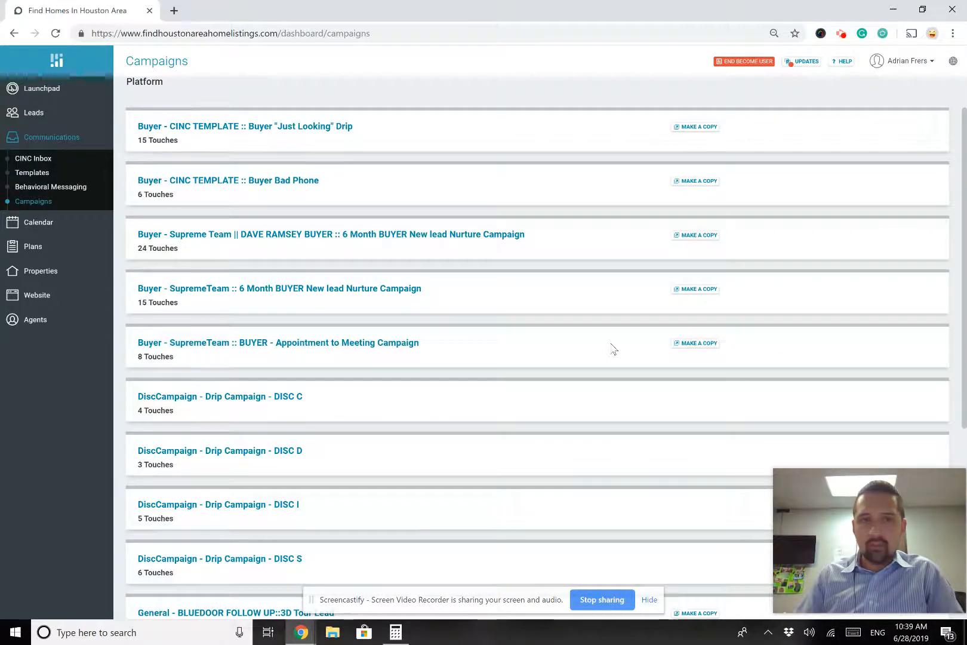
scroll(613, 348, "up", 1)
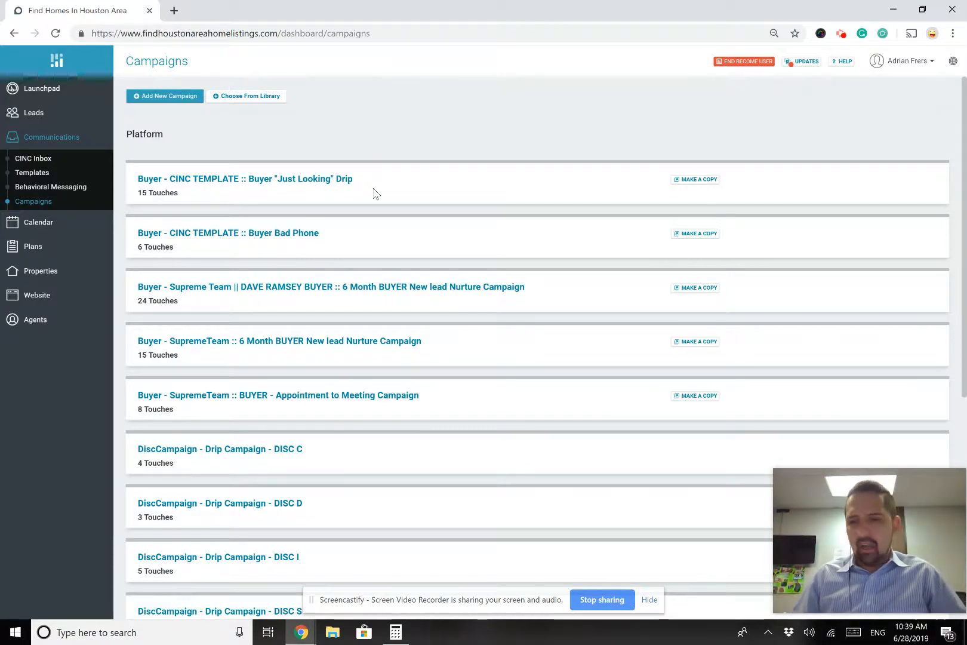
left_click(324, 179)
scroll(434, 160, "down", 2)
scroll(201, 114, "up", 2)
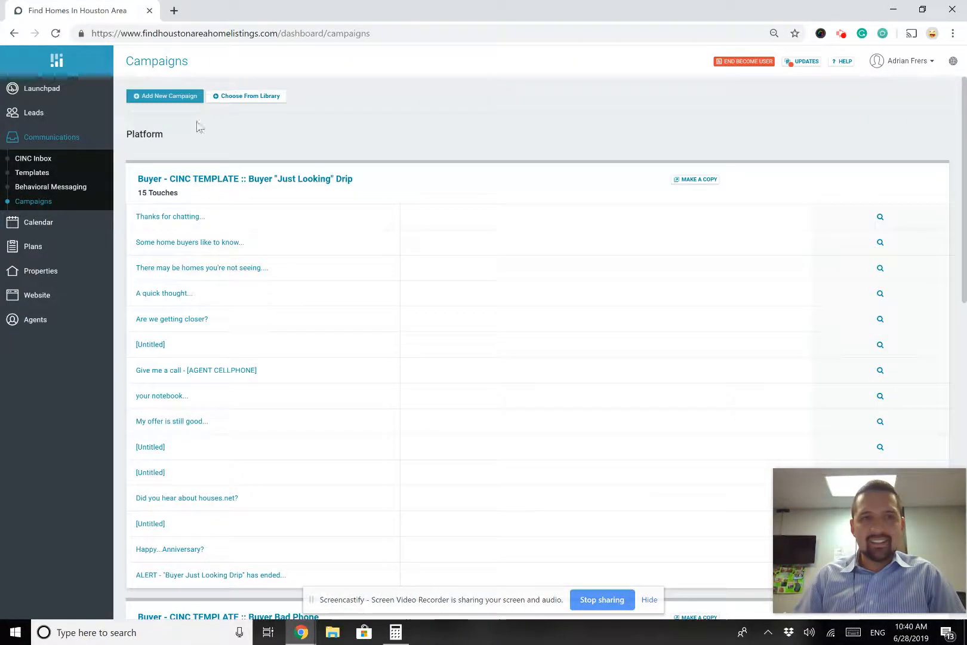
scroll(170, 226, "down", 1)
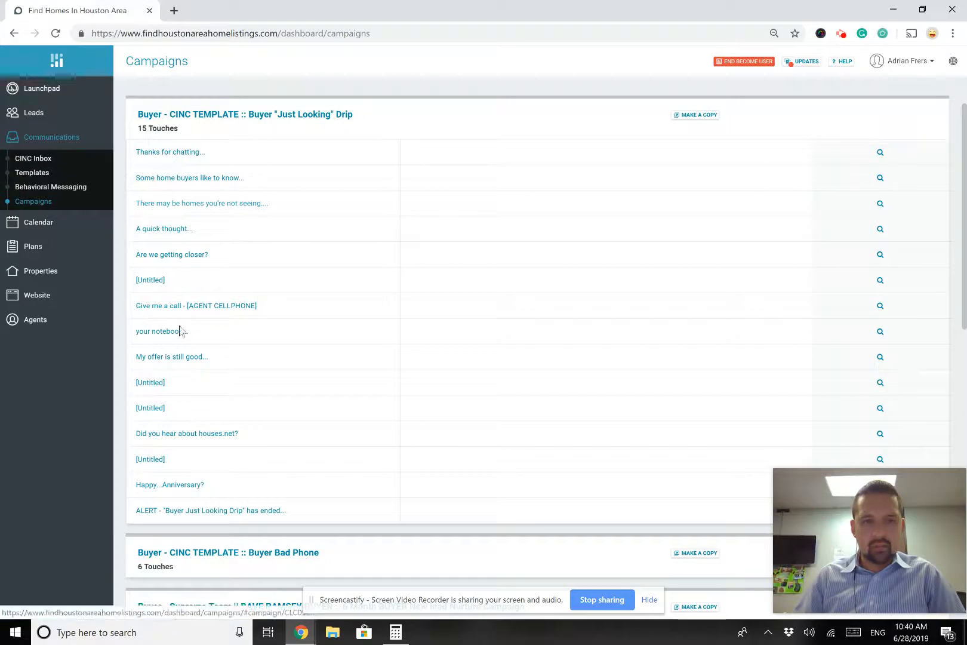
triple_click(141, 127)
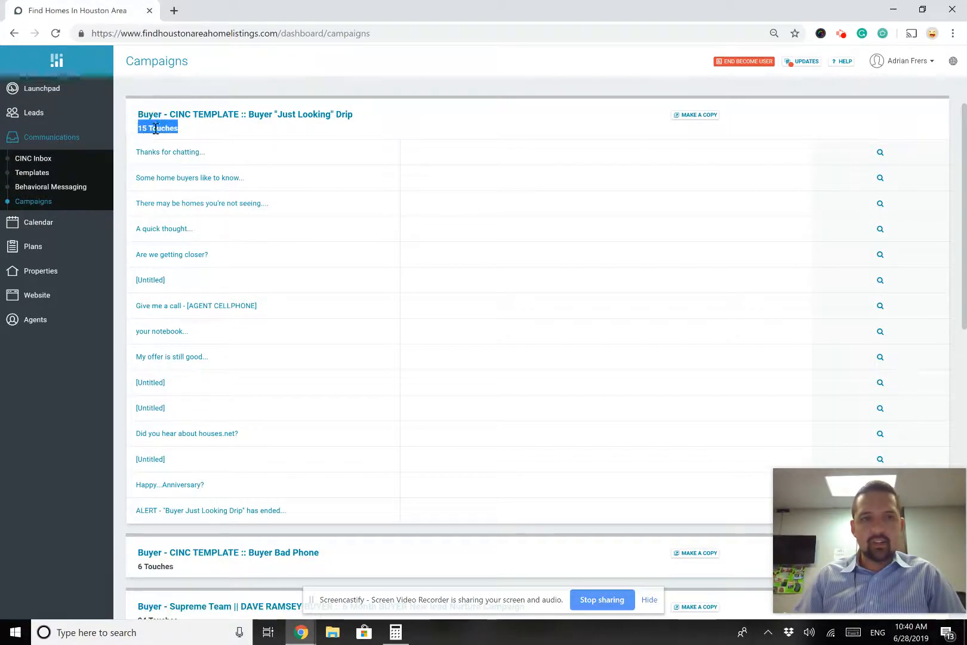
left_click(386, 124)
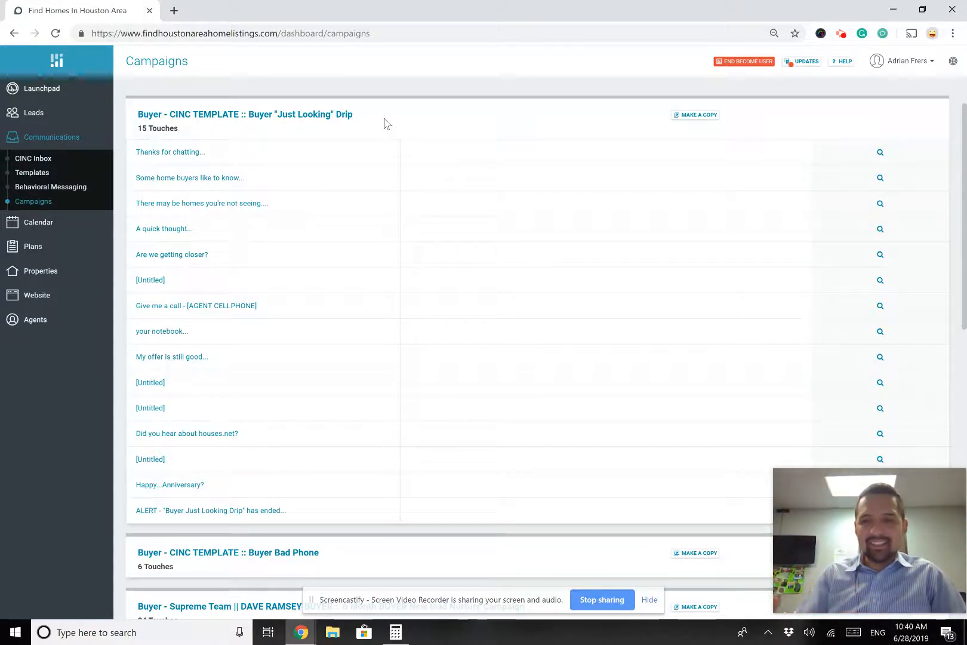
left_click(163, 157)
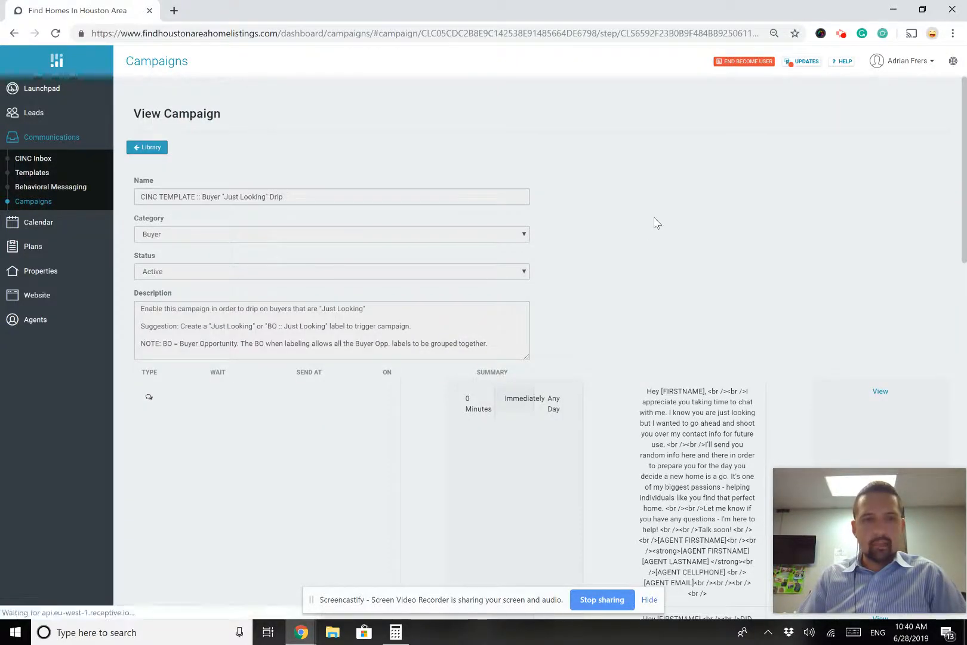
Review the View Campaign steps table headings and the first step's type
scroll(656, 223, "down", 2)
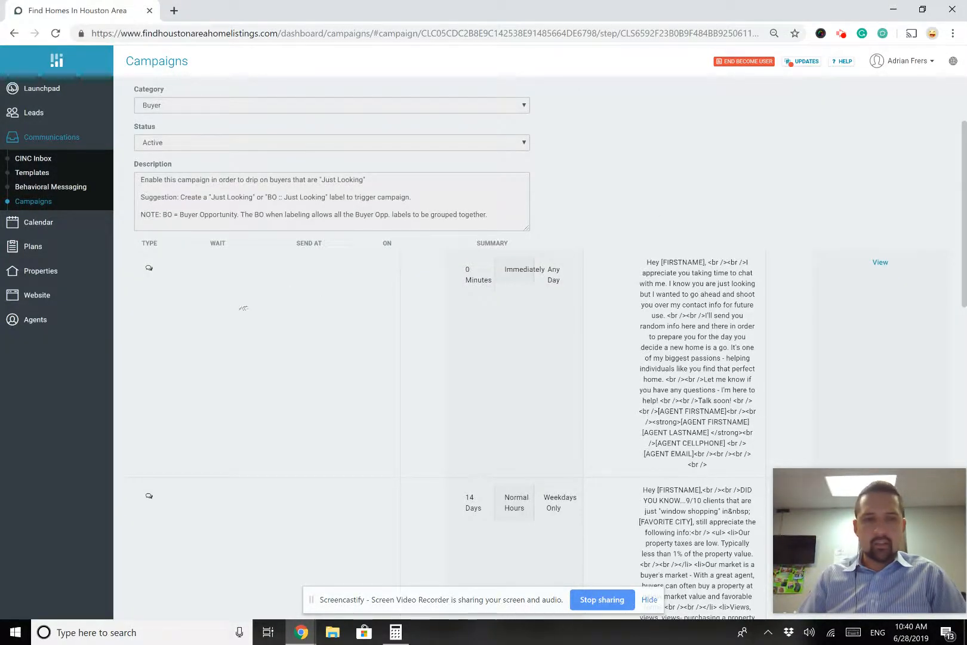
left_click_drag(297, 316, 137, 309)
left_click(173, 277)
left_click_drag(135, 258, 144, 279)
scroll(249, 365, "down", 2)
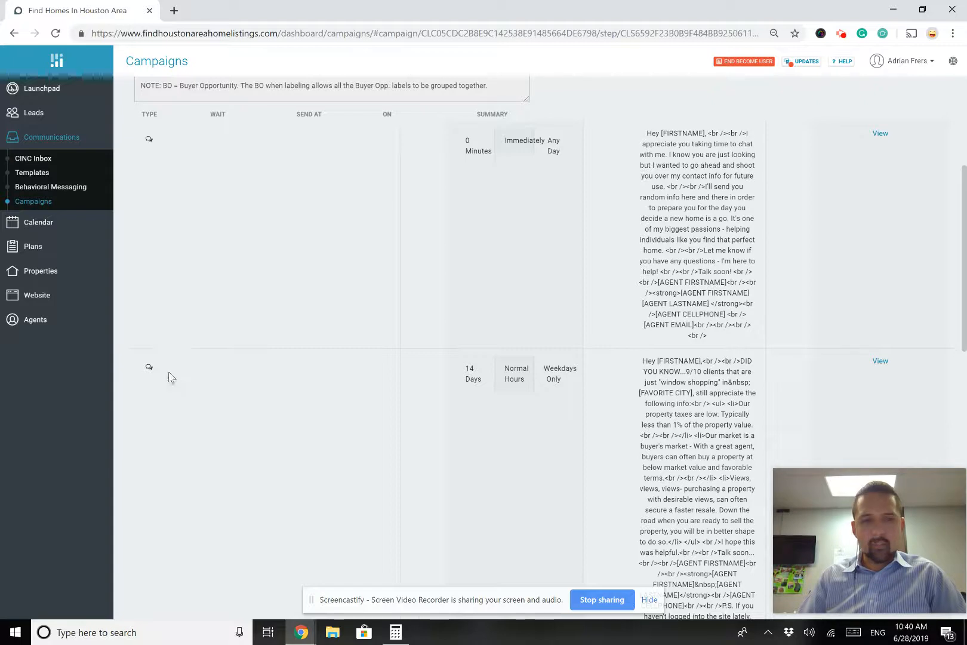
scroll(169, 376, "down", 6)
mouse_move(160, 326)
left_mouse_down()
mouse_move(154, 300)
mouse_move(154, 339)
left_mouse_up()
Scroll through the remaining steps, noting the call-task and email touches, then back up
scroll(157, 342, "down", 1)
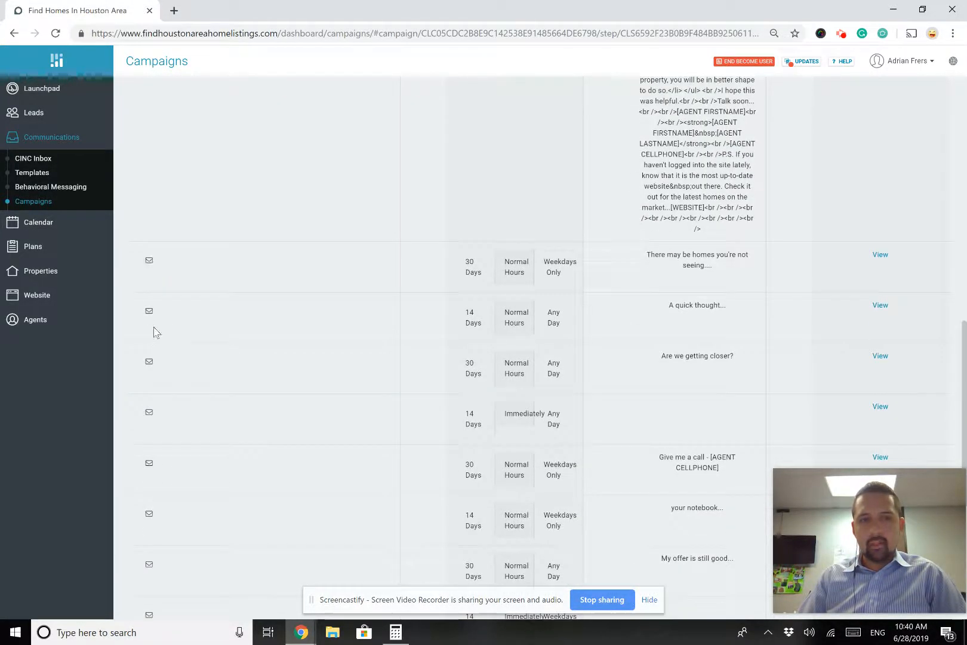
scroll(154, 338, "down", 2)
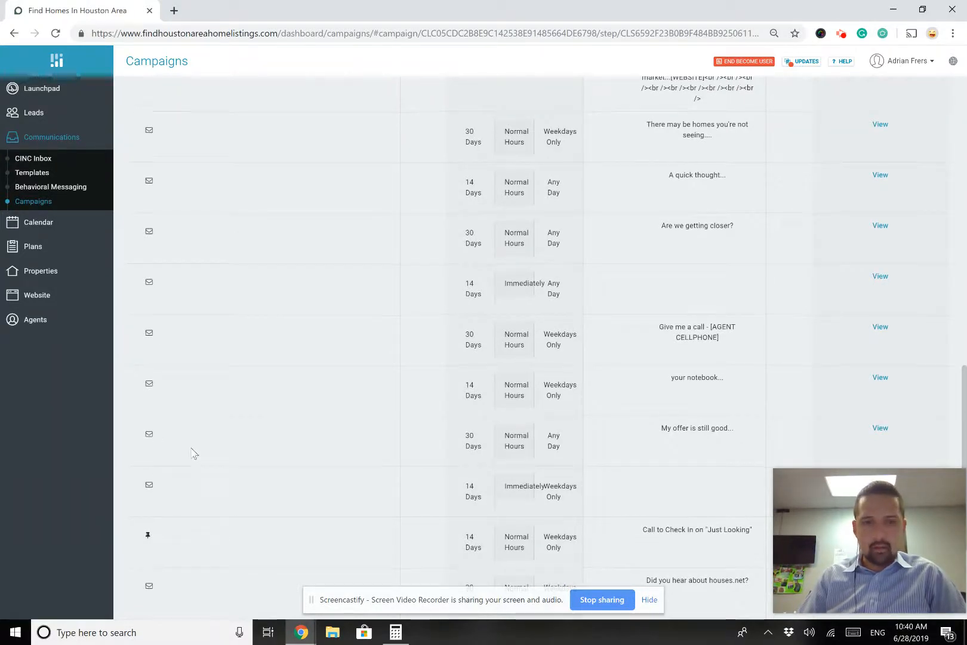
scroll(193, 447, "down", 3)
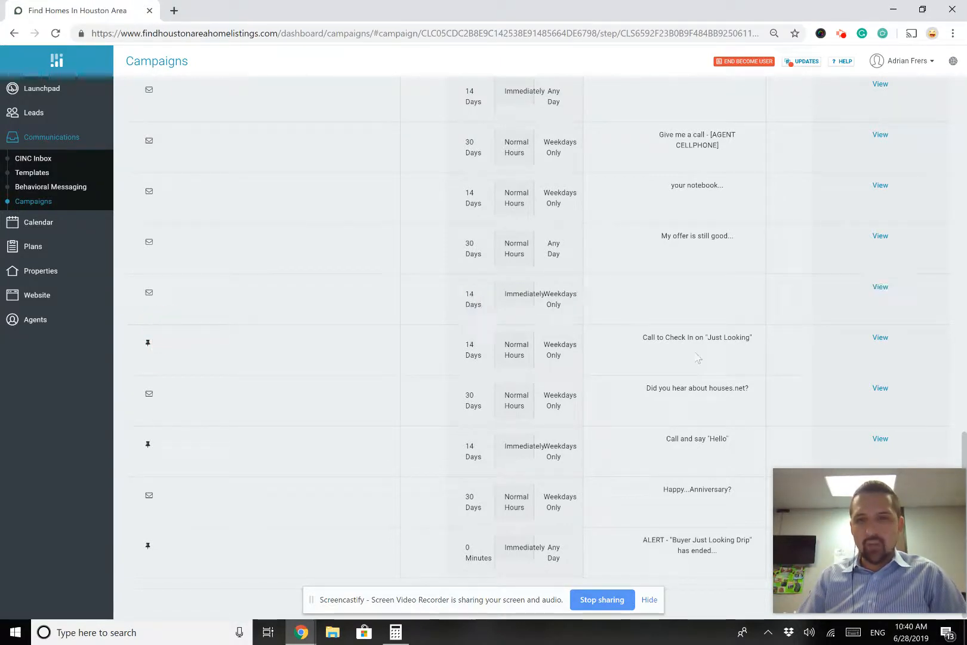
scroll(191, 389, "down", 1)
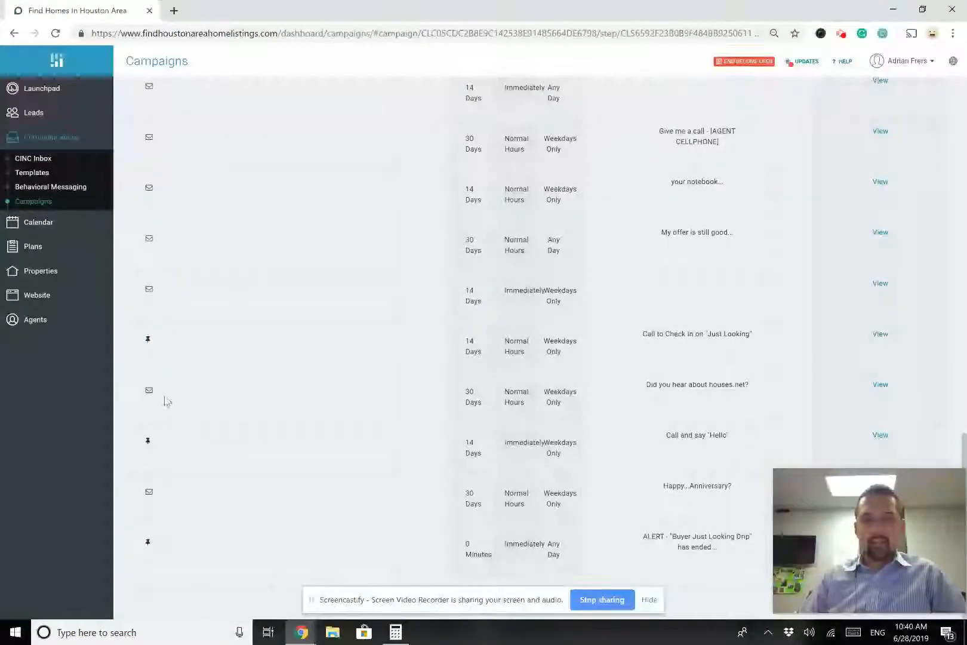
mouse_move(159, 446)
left_mouse_down()
mouse_move(130, 426)
mouse_move(158, 457)
left_mouse_up()
left_click_drag(183, 495, 139, 501)
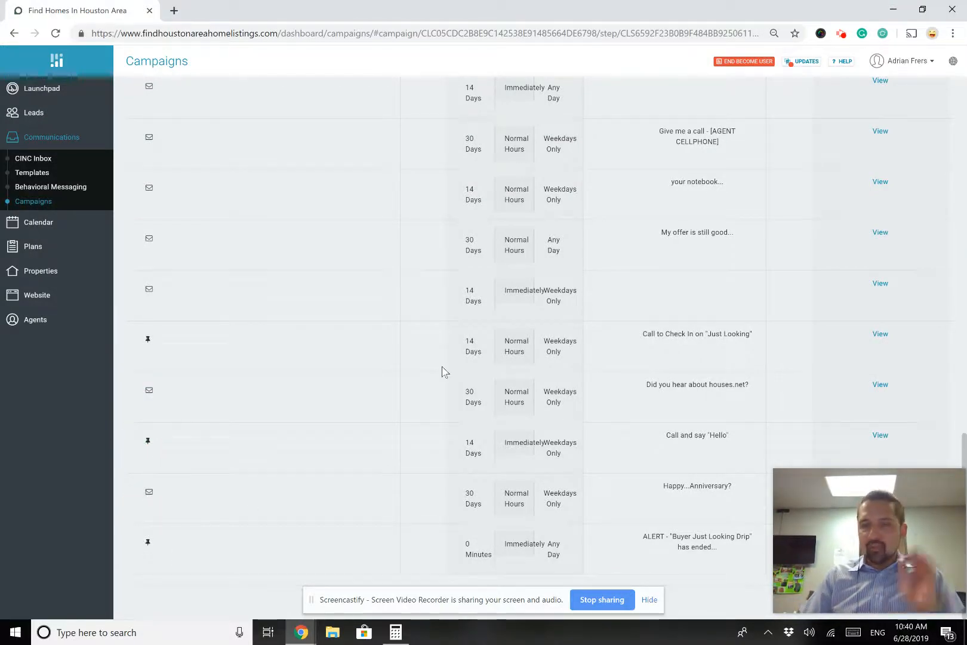
scroll(445, 372, "up", 15)
scroll(445, 372, "up", 2)
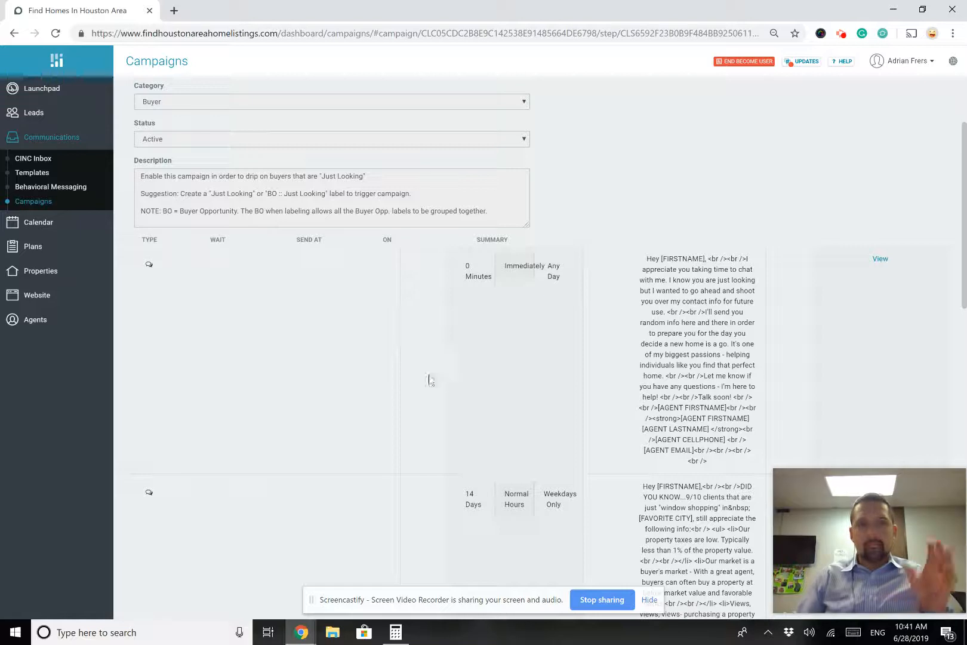
scroll(428, 381, "up", 2)
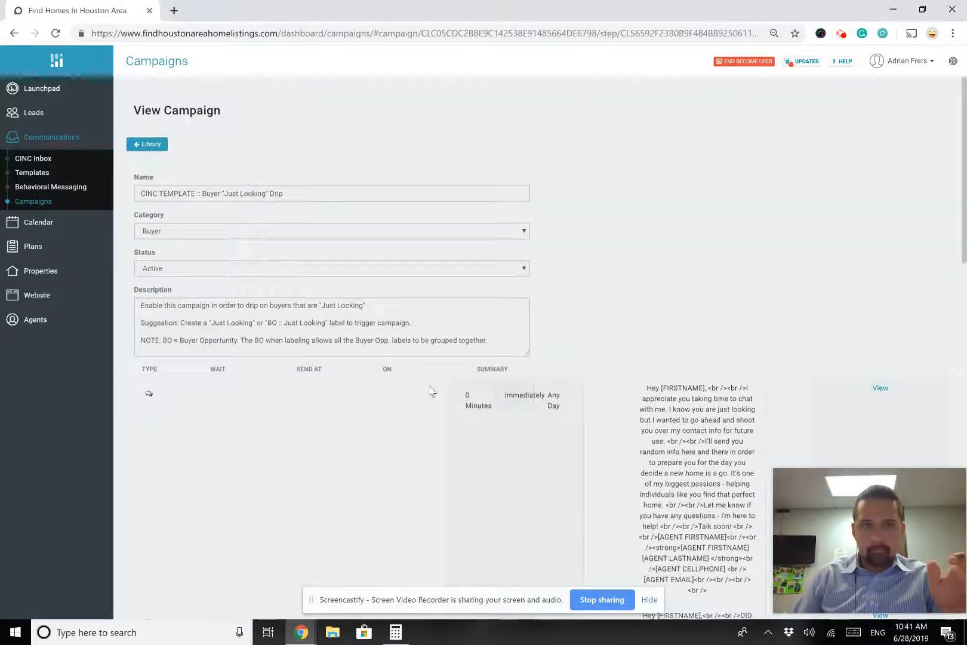
scroll(432, 387, "down", 1)
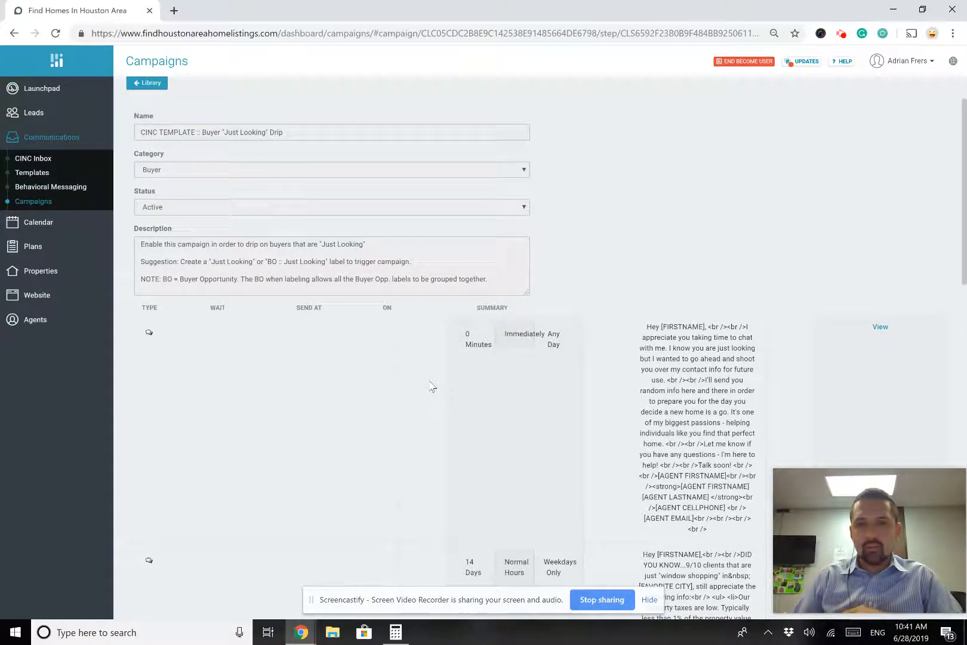
scroll(430, 387, "down", 3)
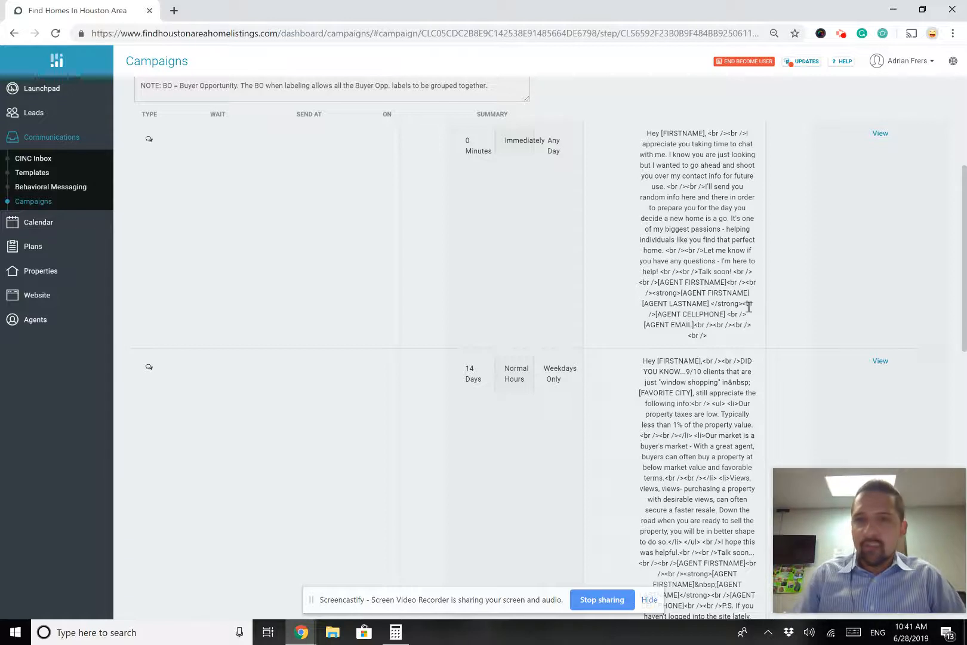
scroll(749, 306, "down", 1)
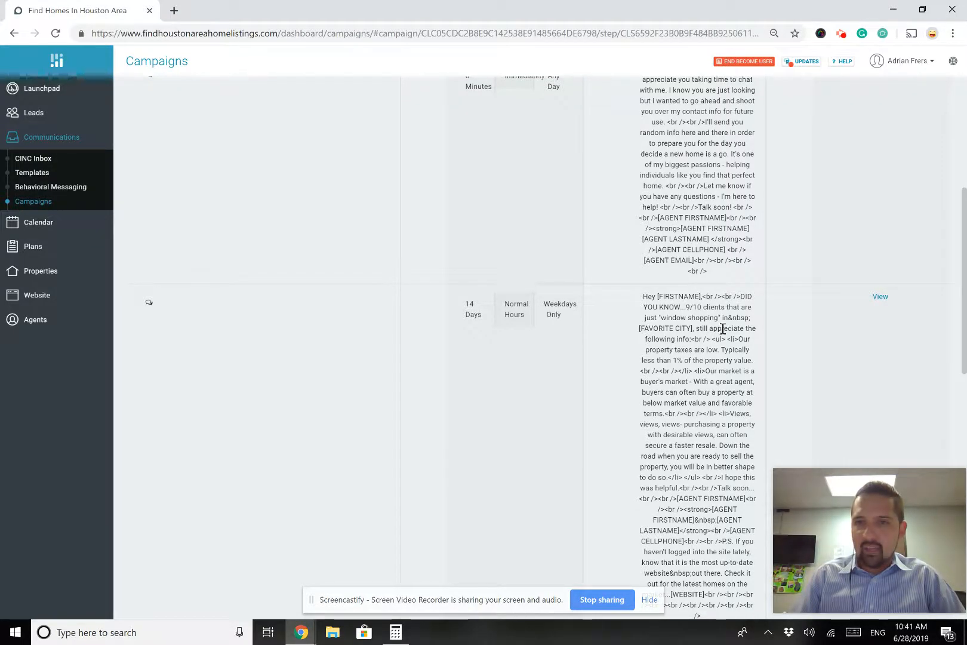
scroll(707, 311, "up", 2)
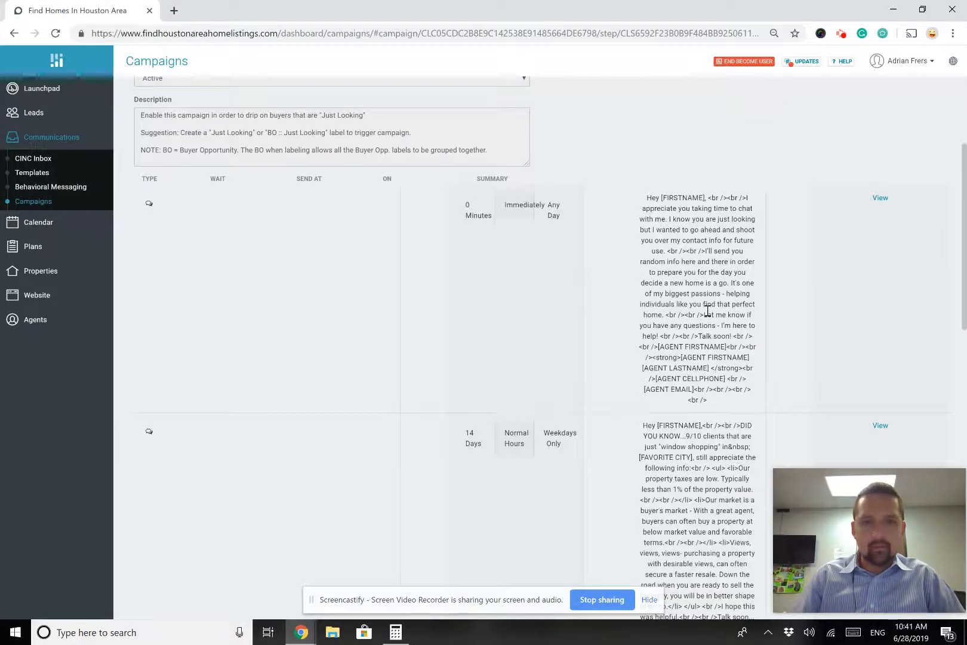
scroll(707, 310, "down", 3)
left_click(464, 244)
left_click_drag(464, 245, 487, 261)
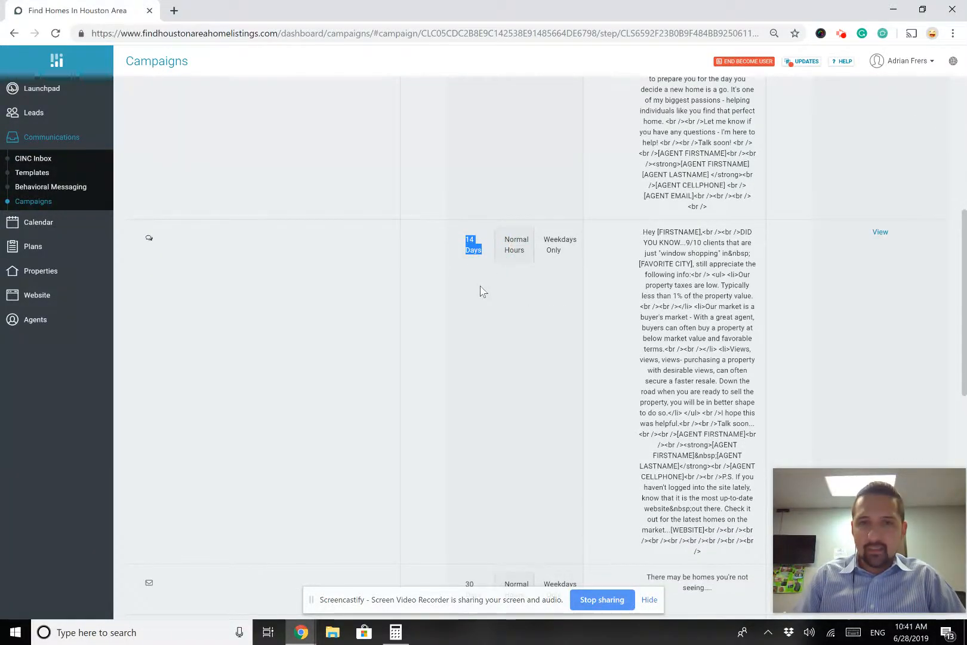
scroll(526, 319, "down", 1)
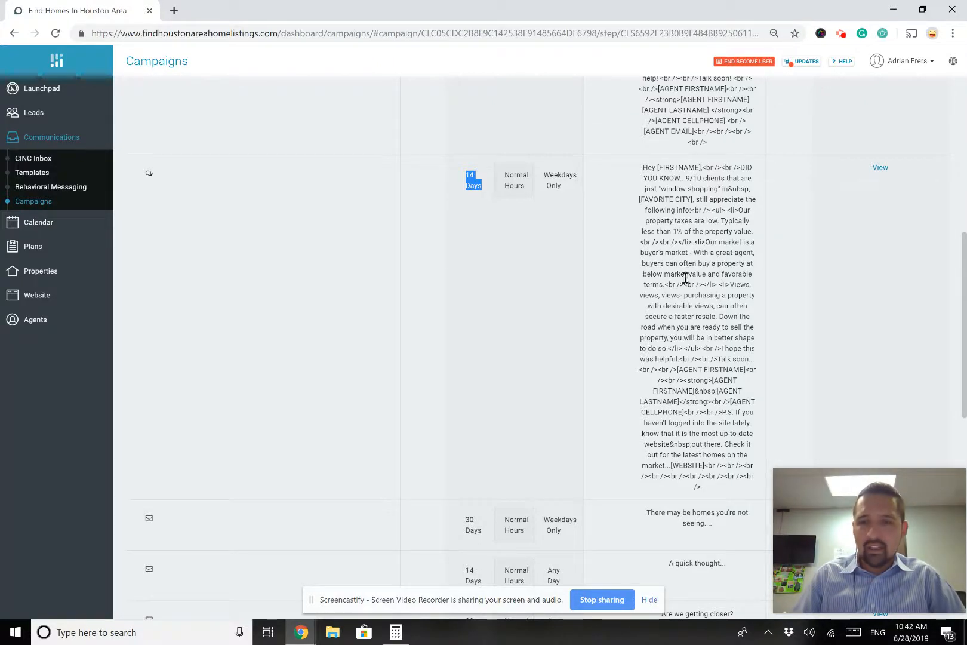
scroll(683, 292, "down", 2)
scroll(682, 291, "up", 1)
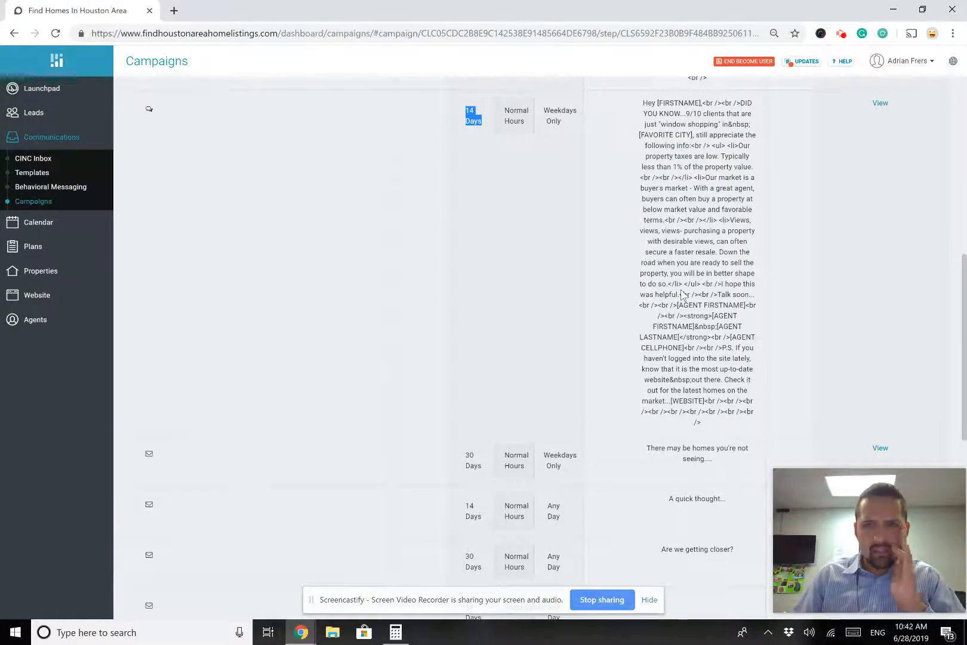
scroll(682, 292, "down", 3)
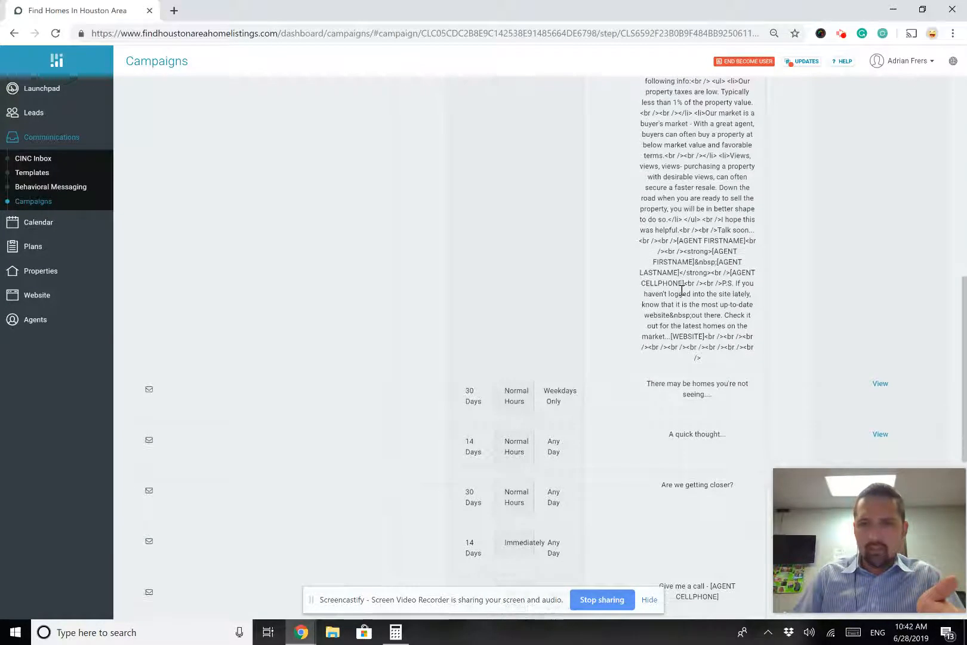
scroll(682, 293, "up", 3)
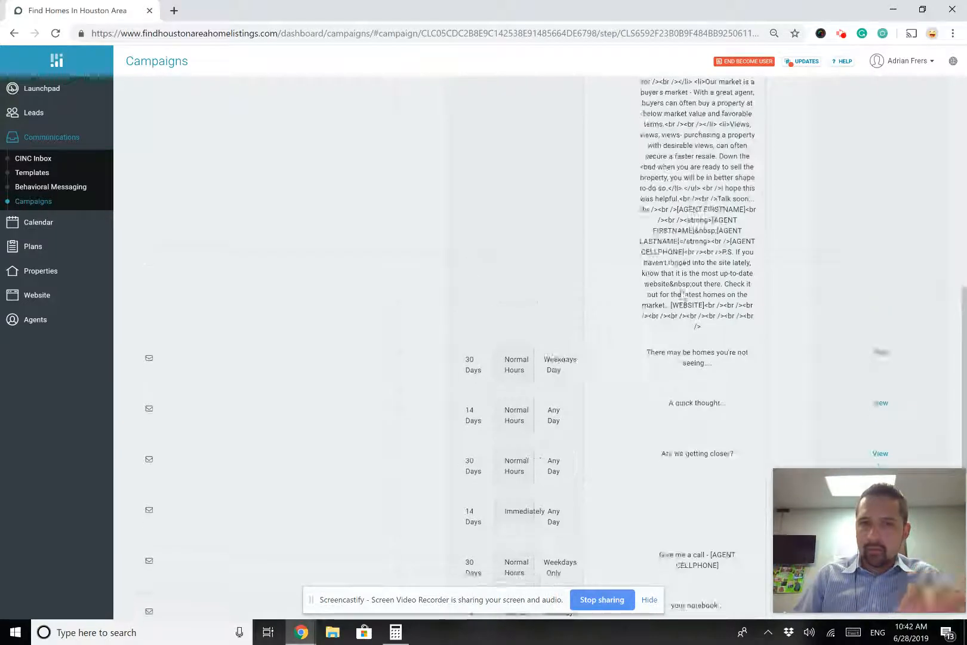
left_click(467, 243)
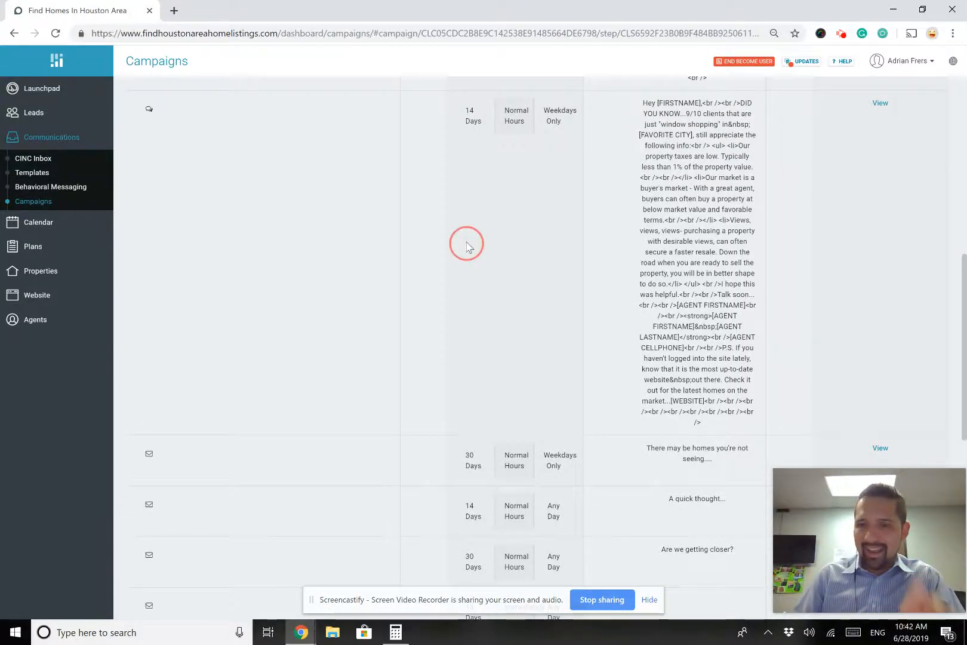
scroll(628, 261, "down", 3)
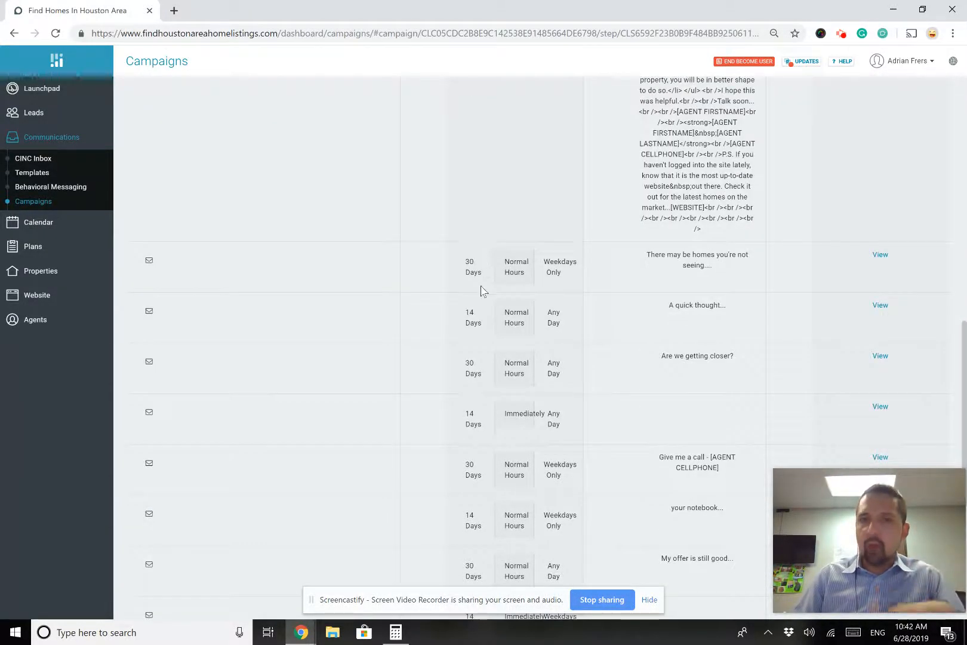
scroll(483, 233, "up", 3)
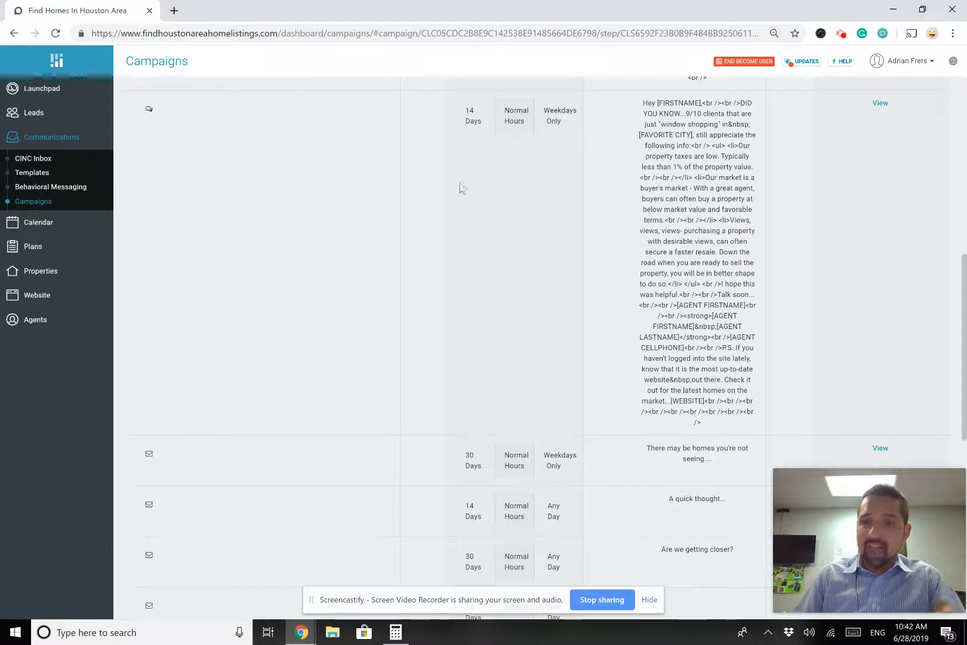
scroll(466, 209, "down", 2)
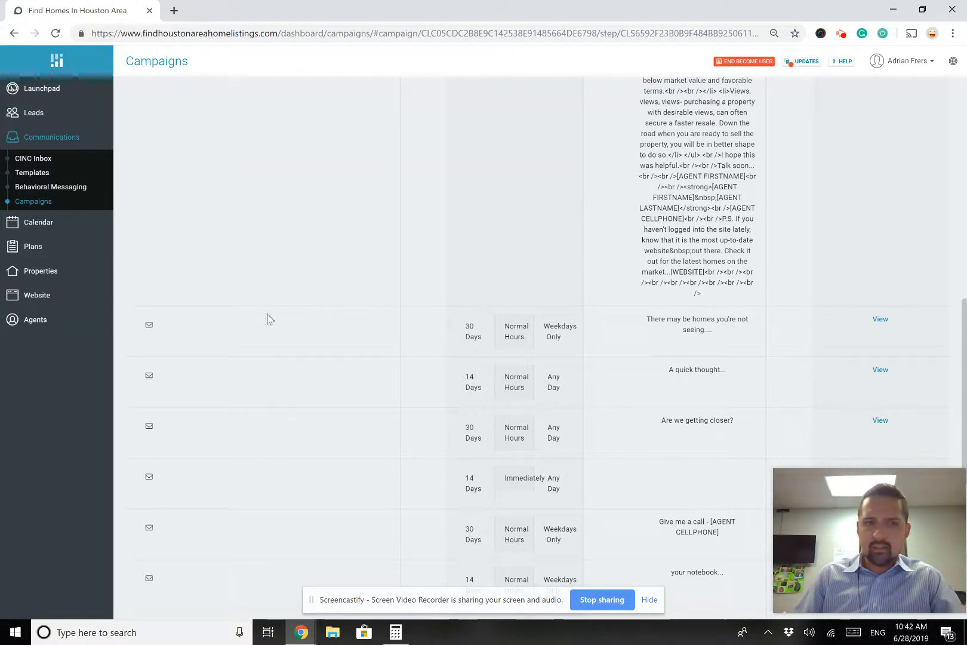
left_click(880, 322)
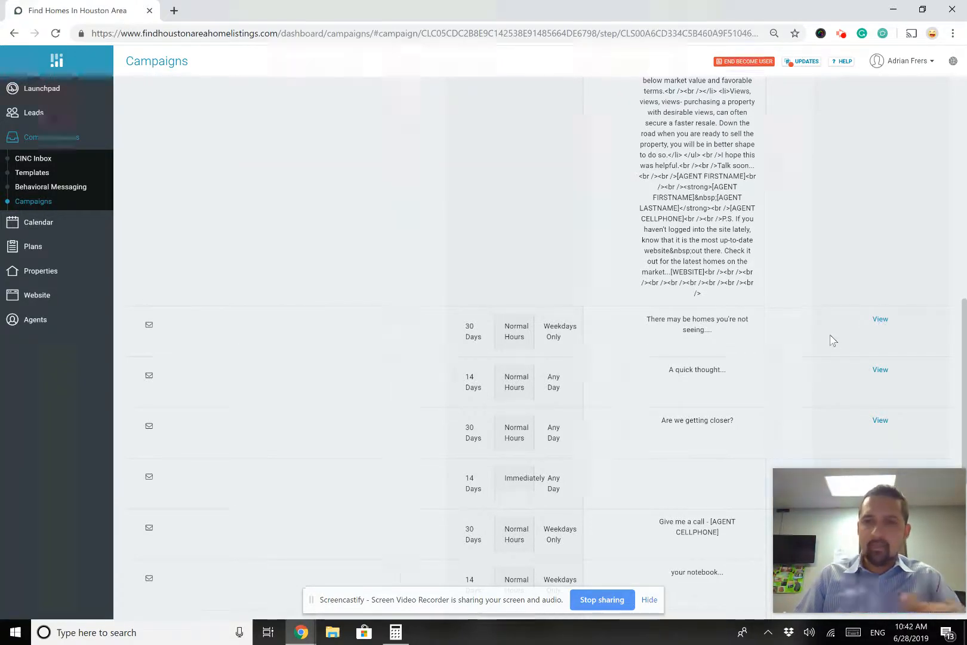
scroll(539, 409, "down", 2)
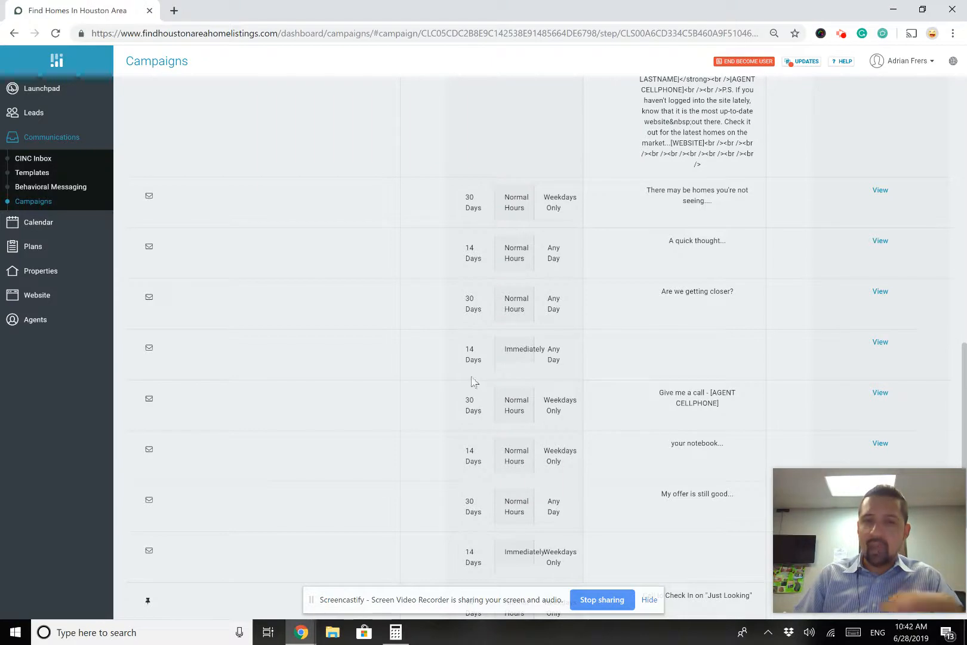
left_click_drag(486, 360, 461, 346)
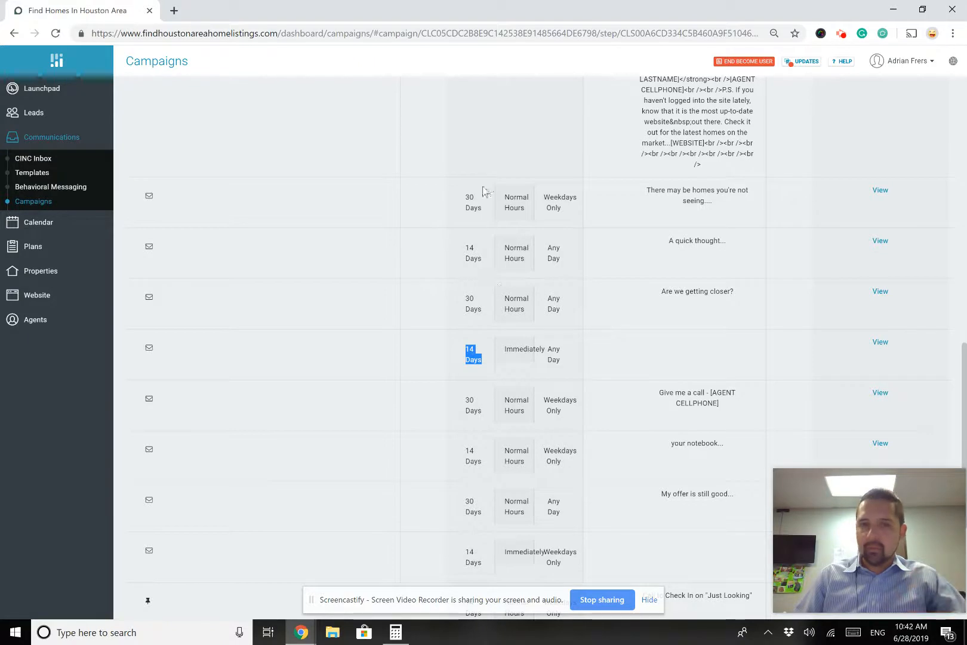
left_click(469, 255)
left_click_drag(466, 255, 468, 250)
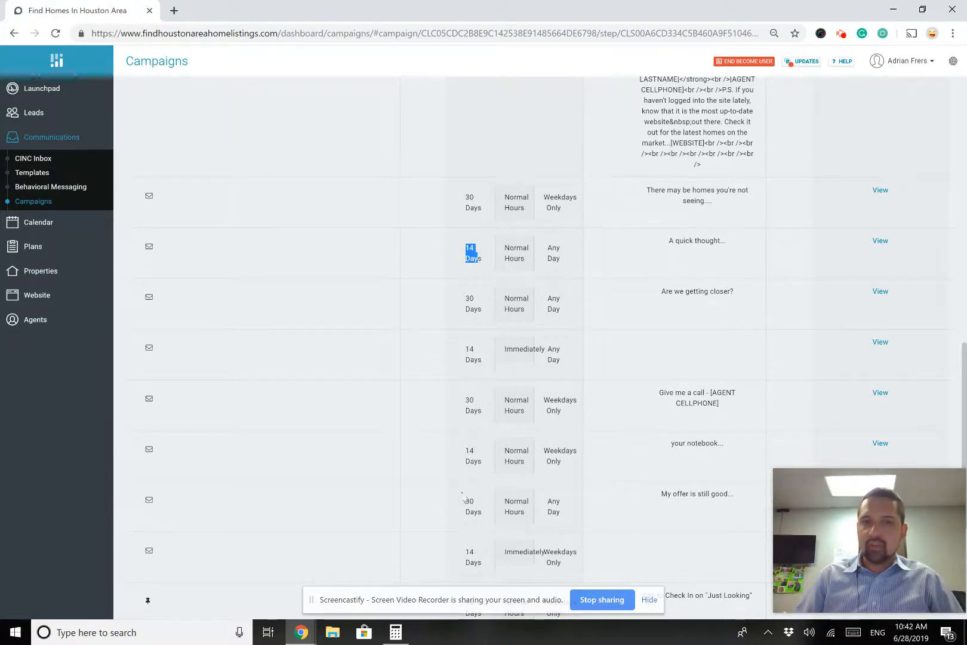
scroll(466, 449, "down", 1)
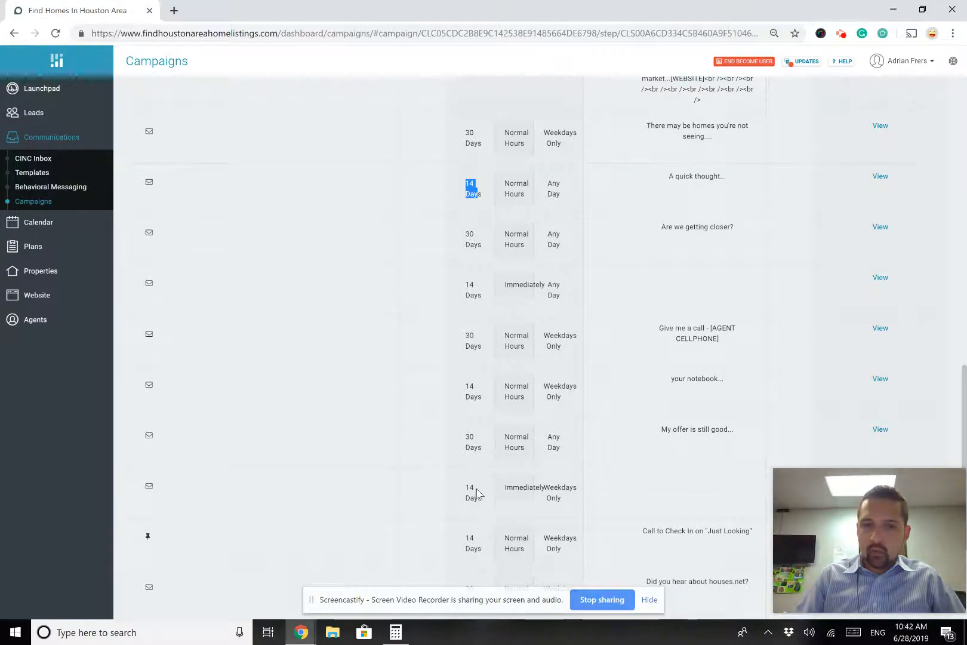
scroll(477, 493, "down", 3)
scroll(477, 494, "down", 1)
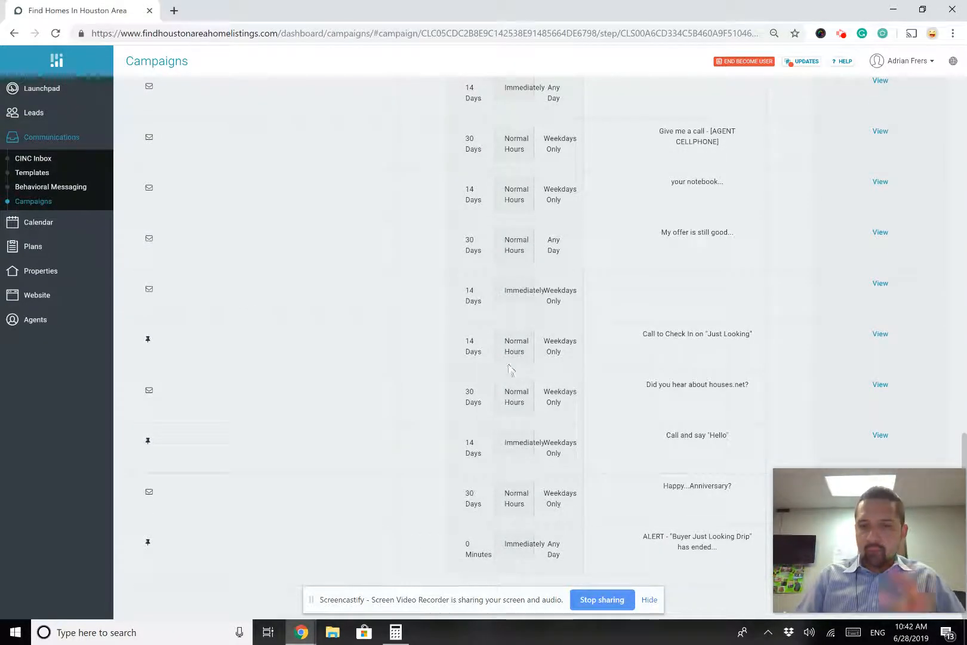
mouse_move(888, 511)
left_click_drag(893, 523, 890, 362)
scroll(576, 401, "up", 10)
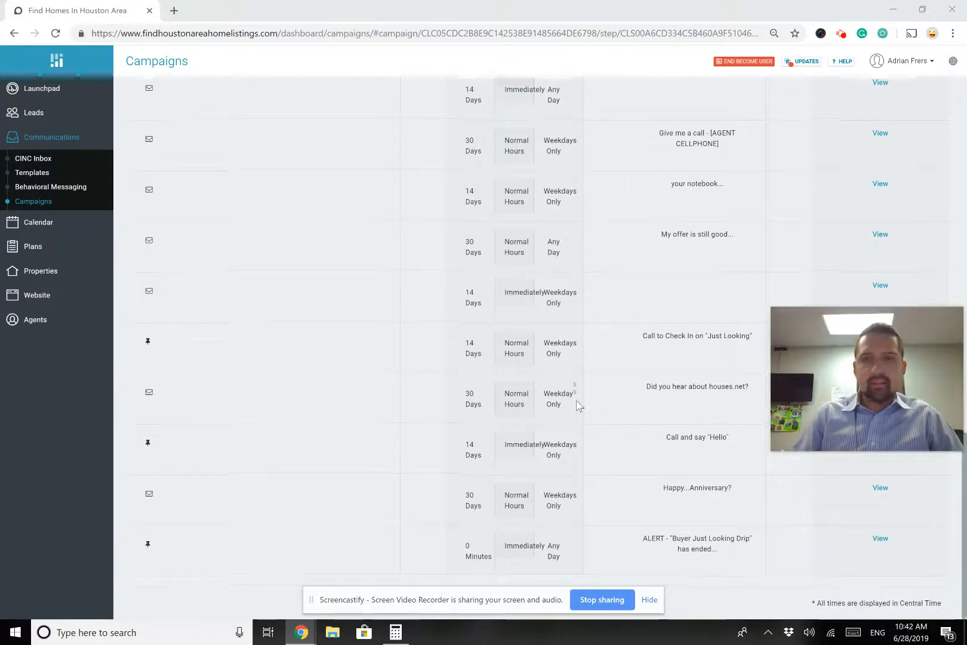
scroll(577, 406, "up", 5)
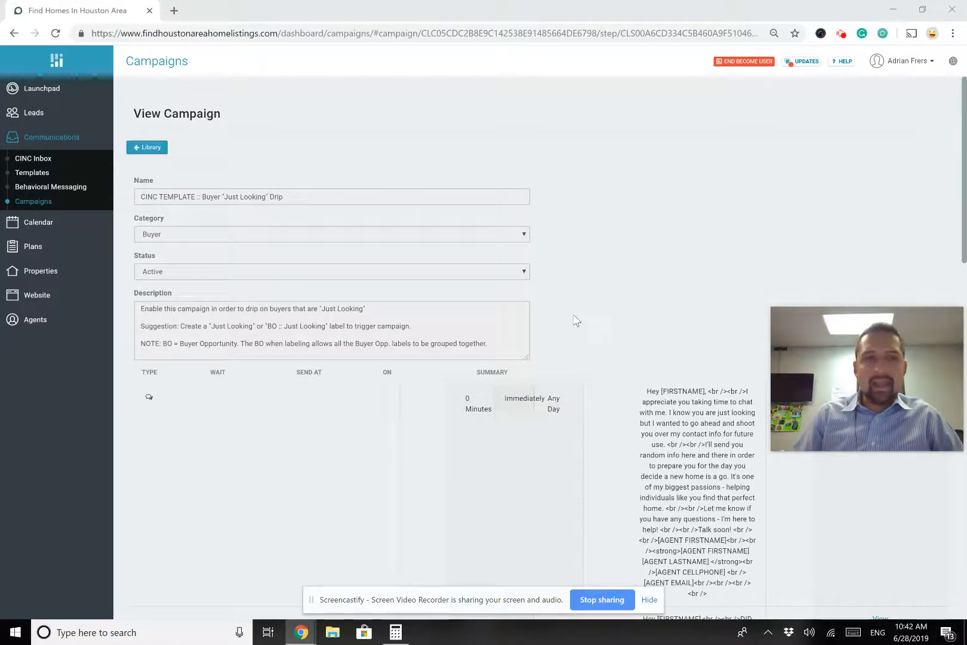
scroll(588, 296, "down", 15)
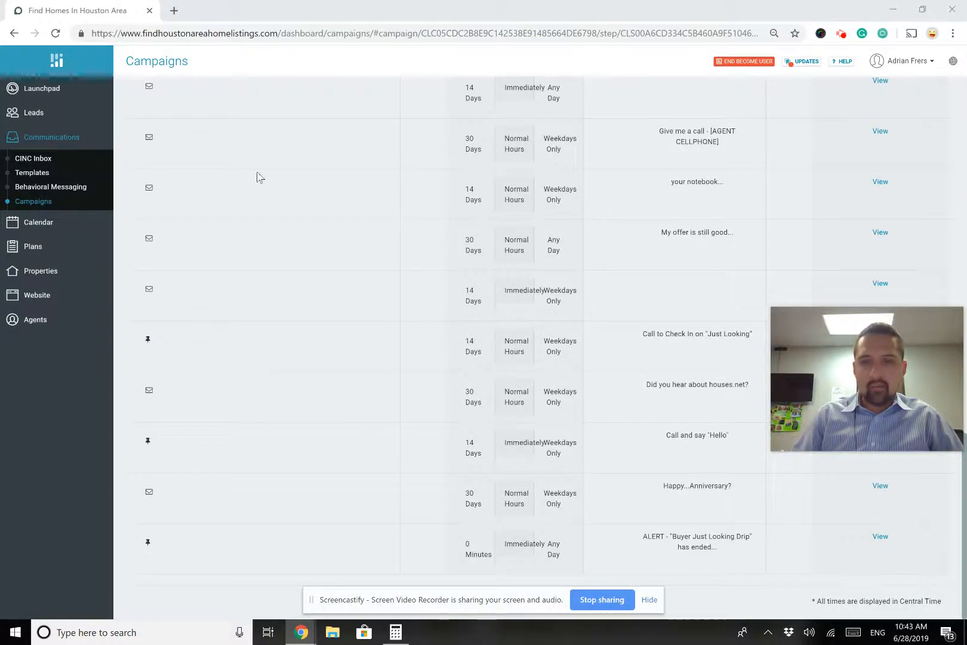
scroll(251, 173, "up", 8)
scroll(239, 168, "up", 5)
left_click(138, 154)
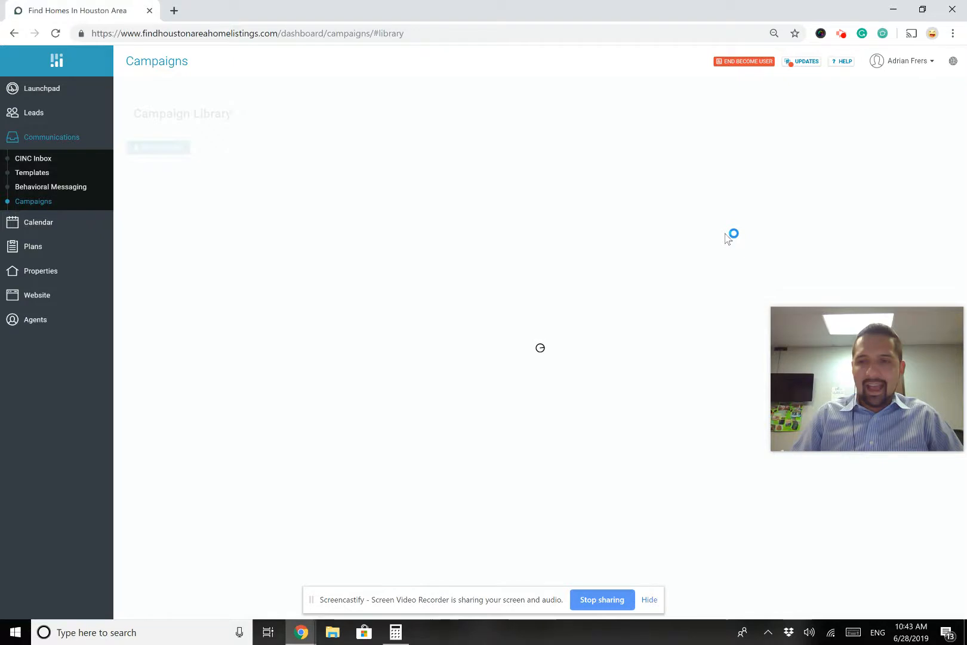
Make a copy of the Buyer "Just Looking" Drip into My Campaigns
left_click_drag(908, 392, 907, 442)
left_click_drag(904, 549, 909, 565)
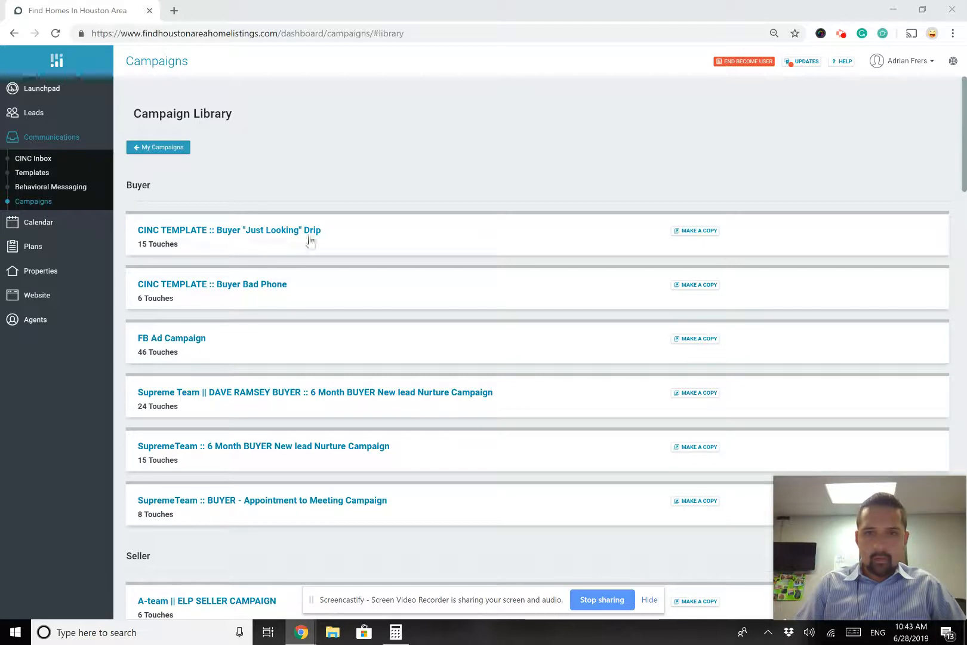
left_click(696, 238)
left_click(605, 146)
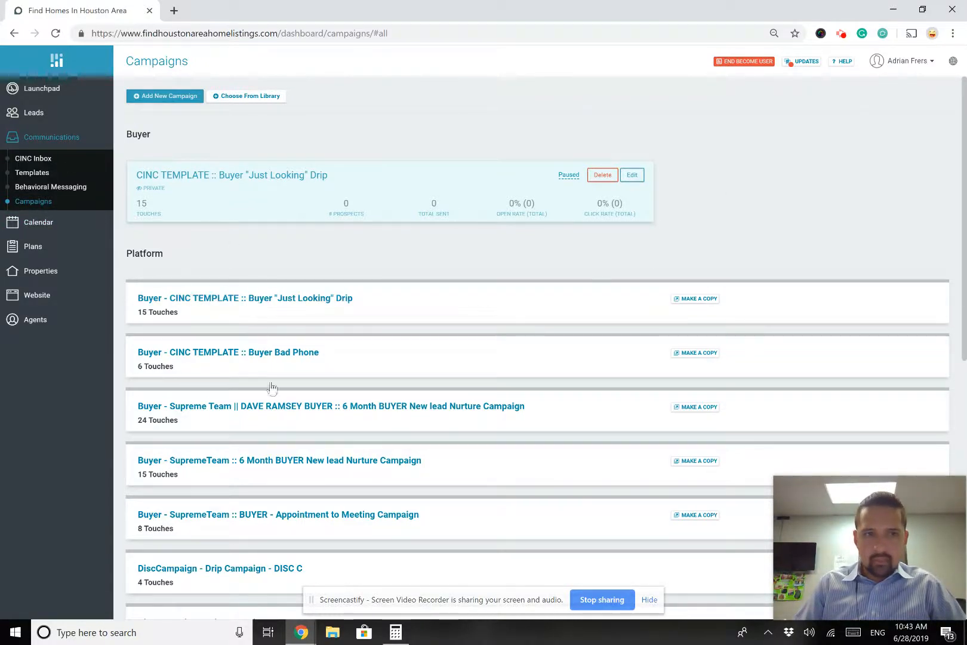
Find the copied campaign under Buyer and expand it to show its 15 touches
scroll(274, 391, "down", 4)
scroll(275, 391, "down", 5)
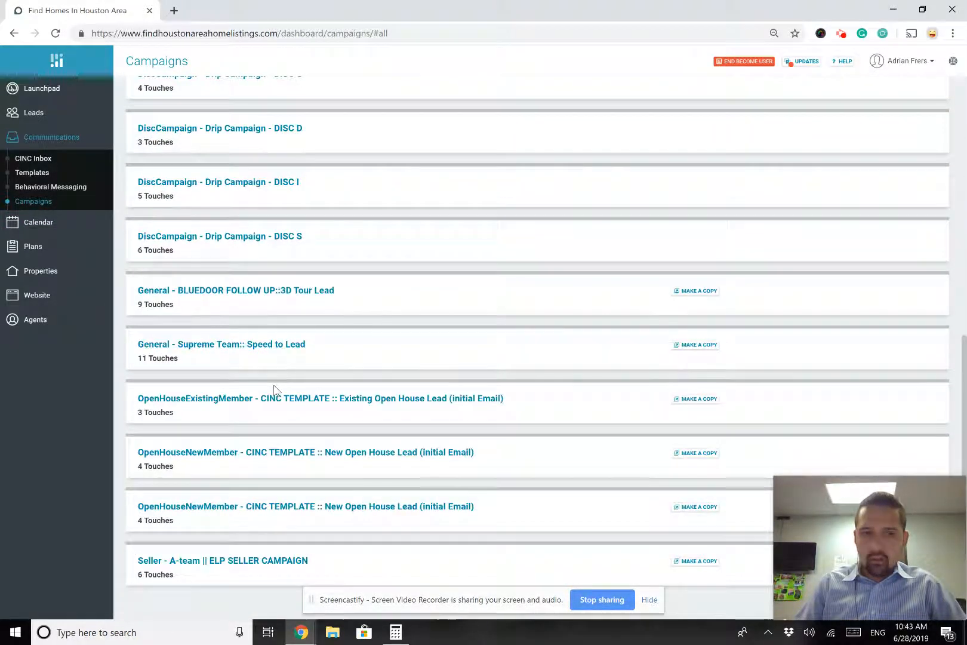
scroll(274, 391, "up", 9)
scroll(274, 391, "down", 1)
scroll(275, 391, "down", 4)
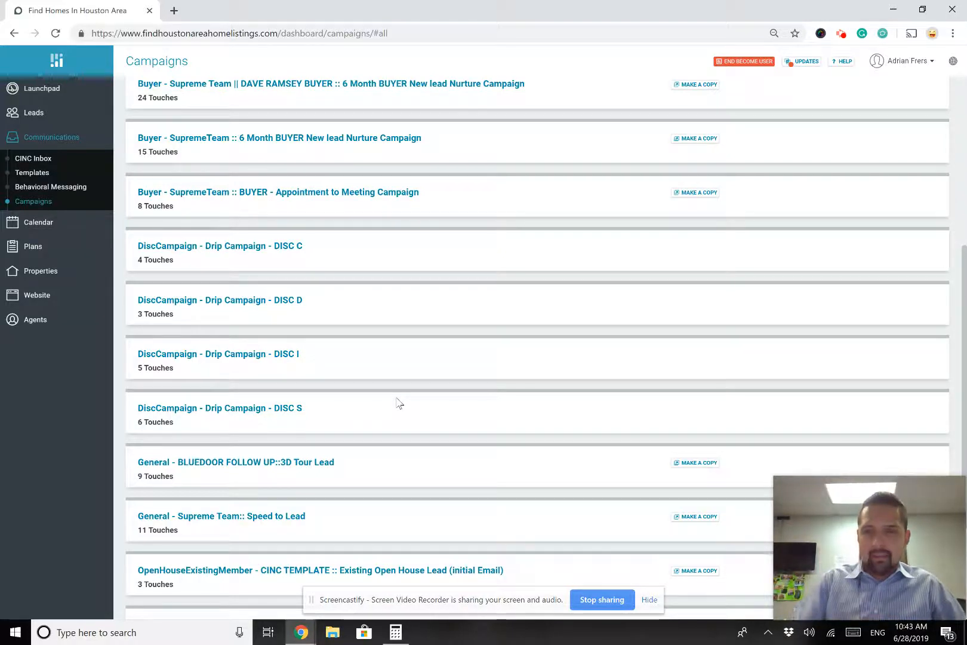
scroll(399, 403, "up", 5)
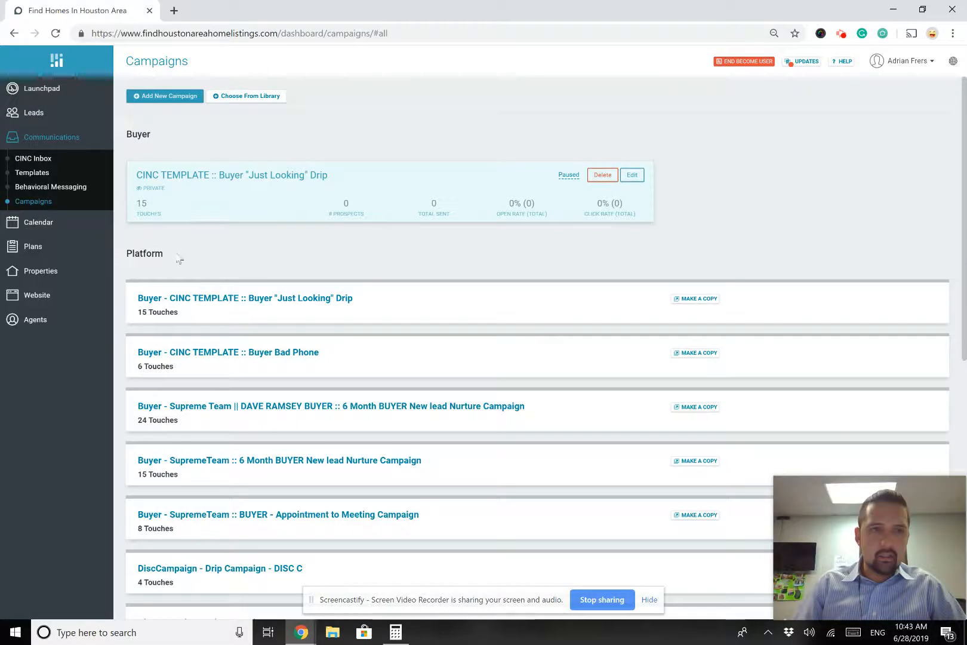
left_click(246, 175)
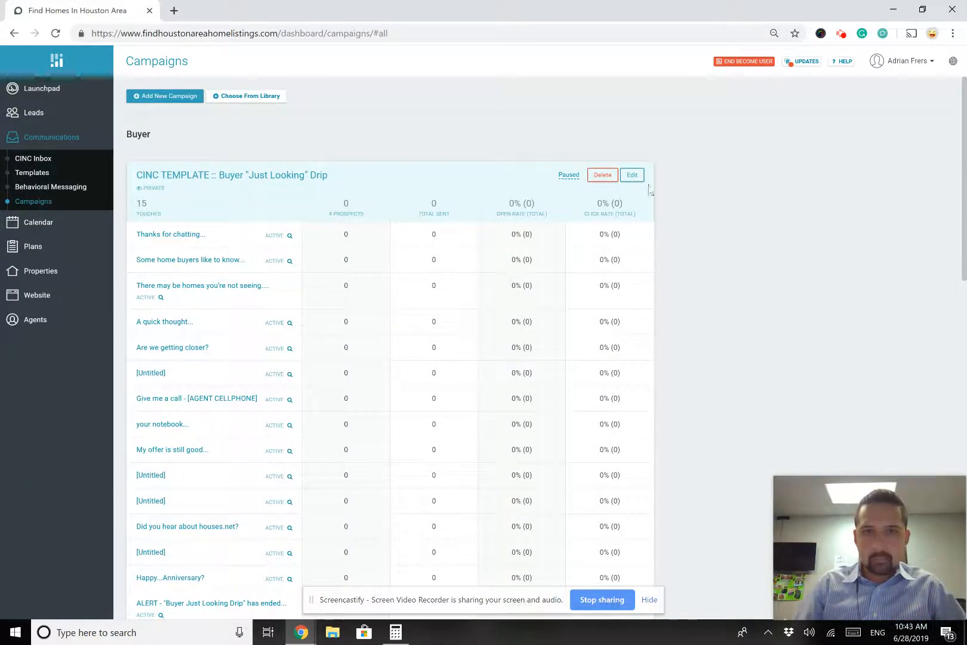
left_click(632, 175)
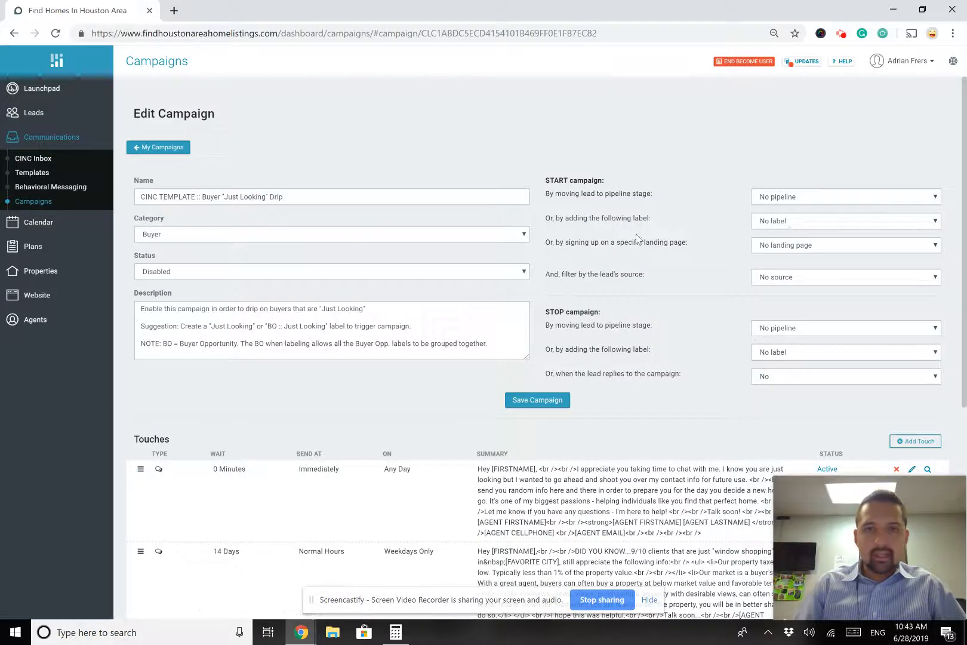
scroll(637, 238, "down", 5)
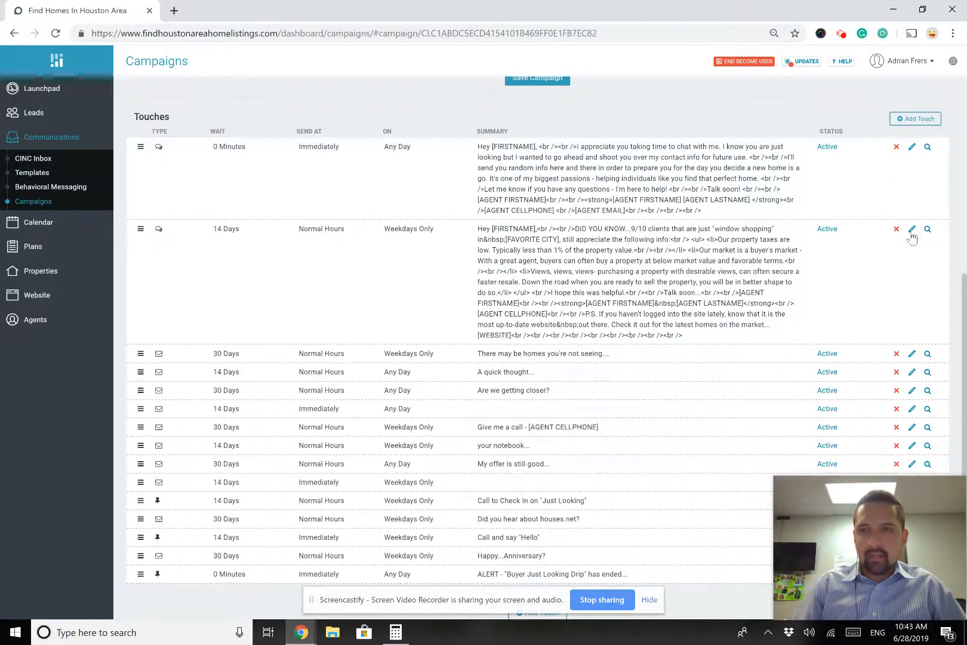
left_click(912, 229)
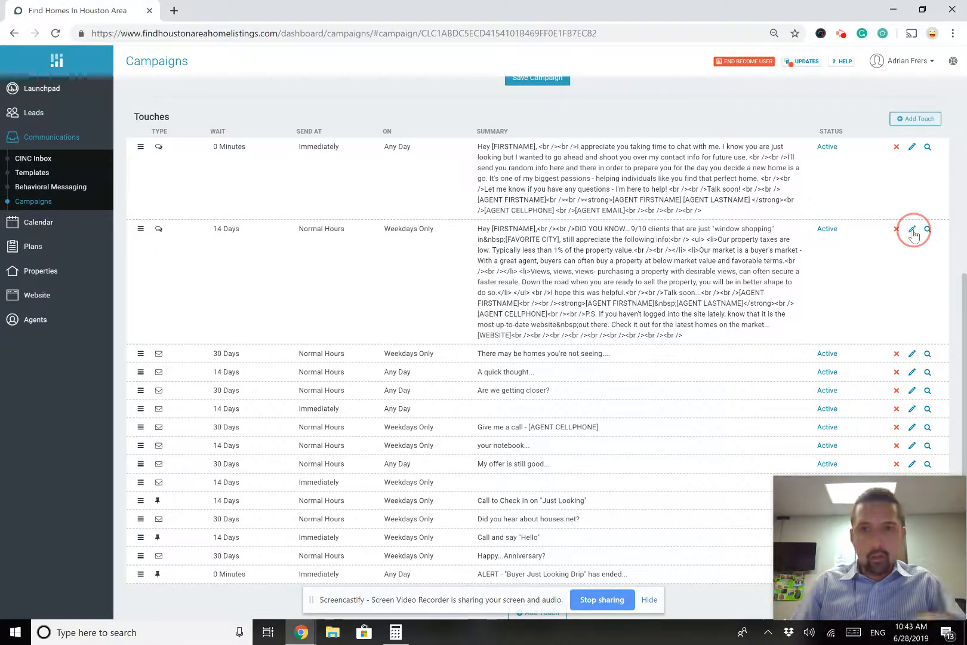
scroll(468, 306, "down", 3)
scroll(470, 317, "up", 3)
left_click(507, 325)
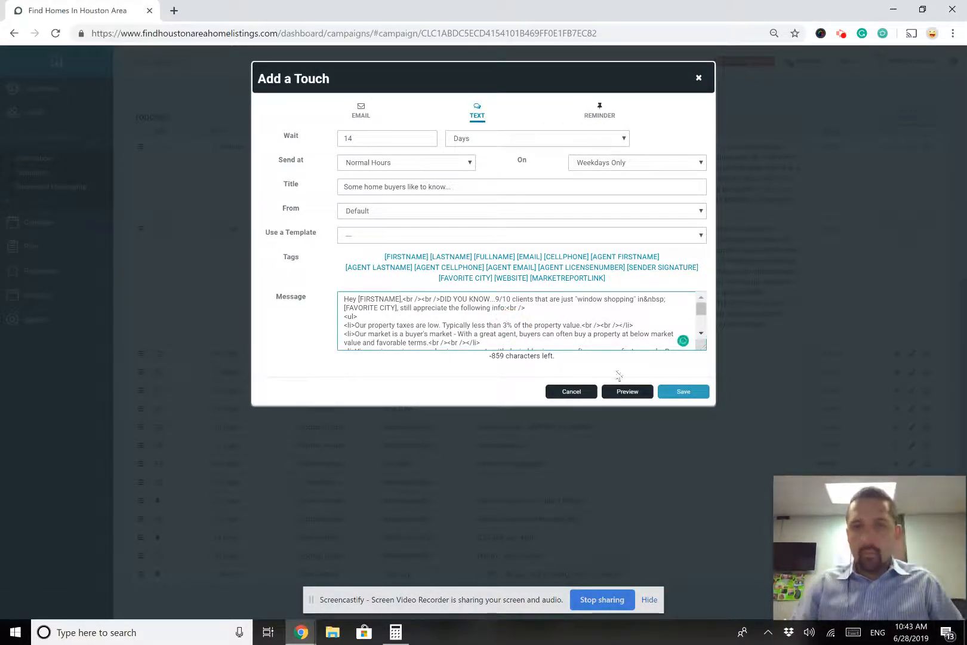
left_click(683, 394)
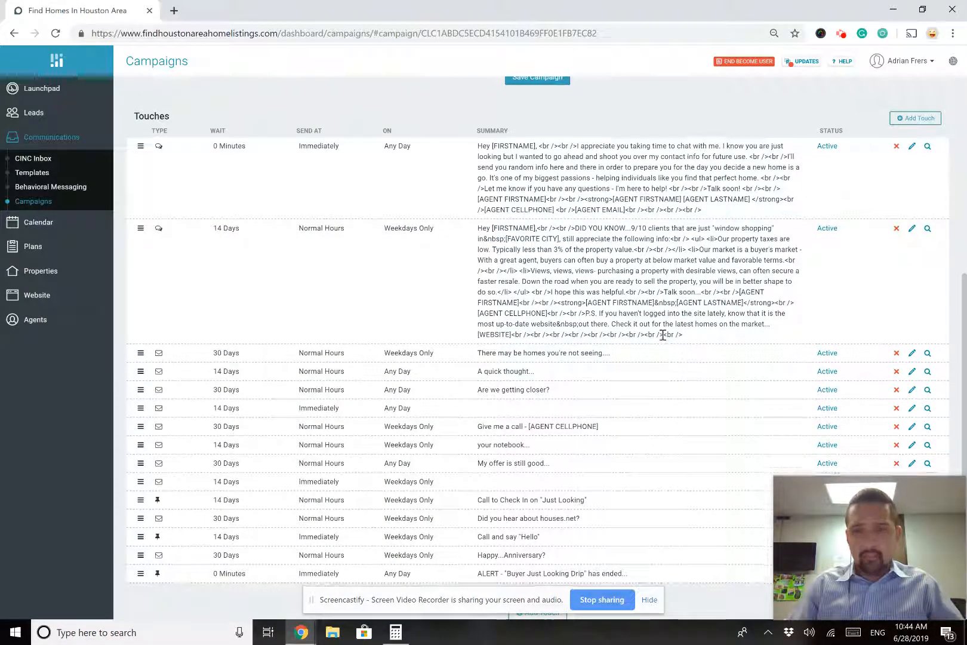
scroll(621, 334, "down", 1)
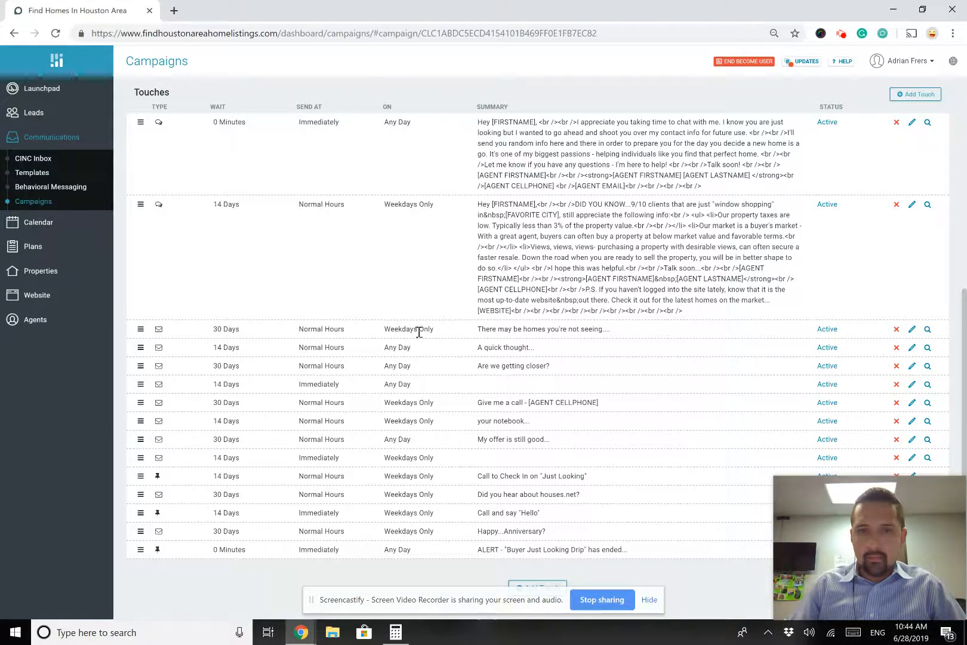
left_click(140, 329)
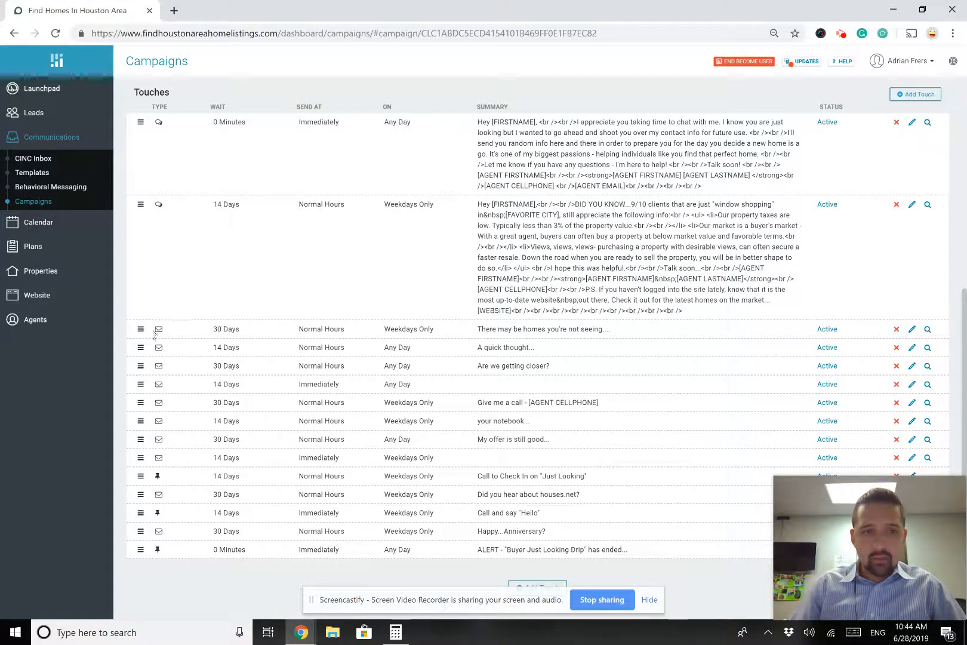
left_click(913, 331)
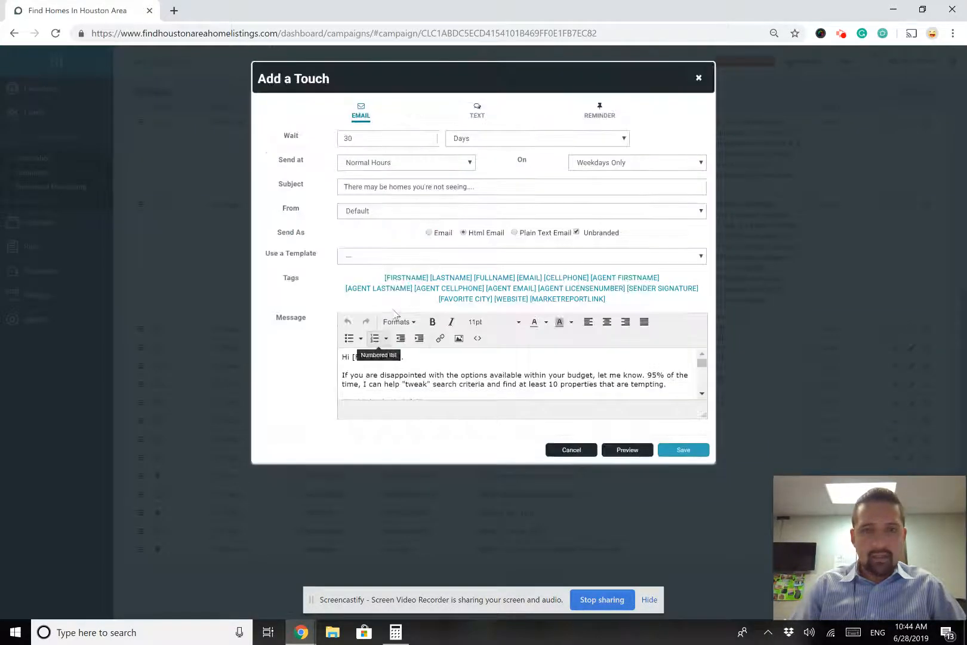
scroll(422, 382, "down", 4)
scroll(422, 381, "up", 4)
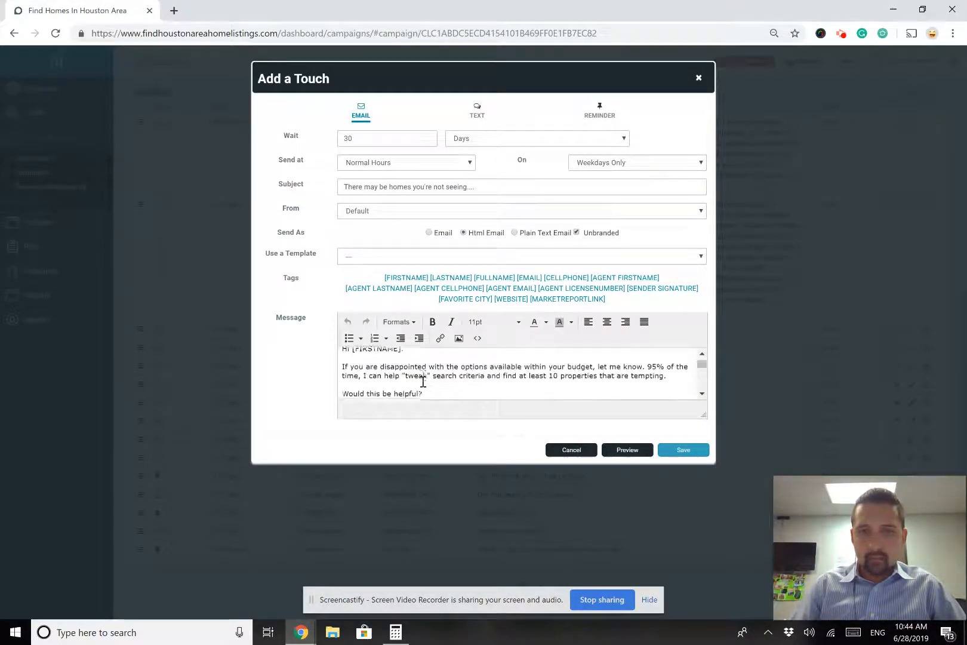
left_click(698, 78)
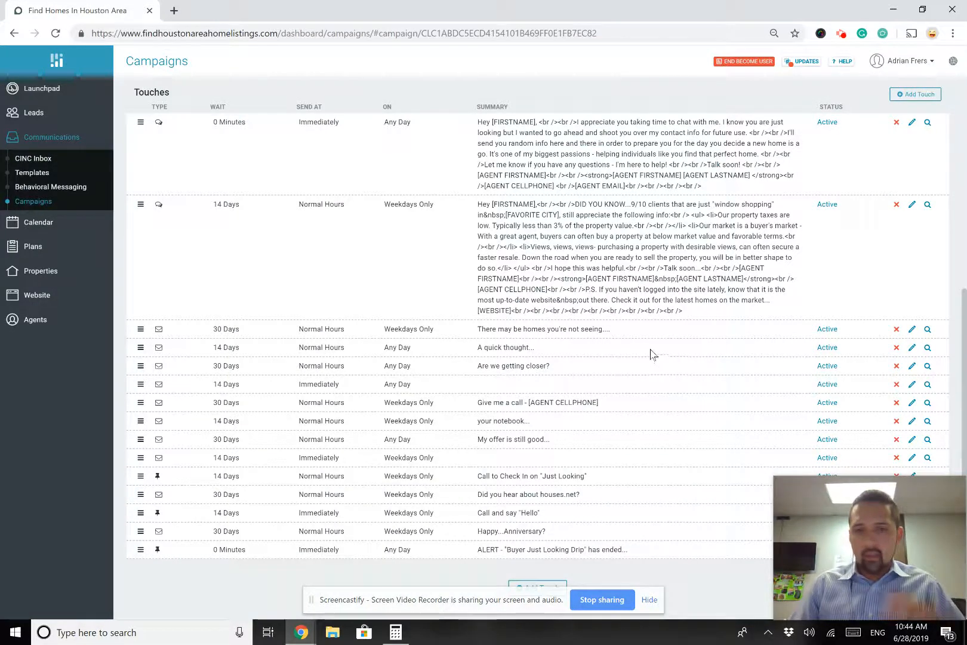
scroll(638, 335, "up", 1)
scroll(656, 418, "down", 1)
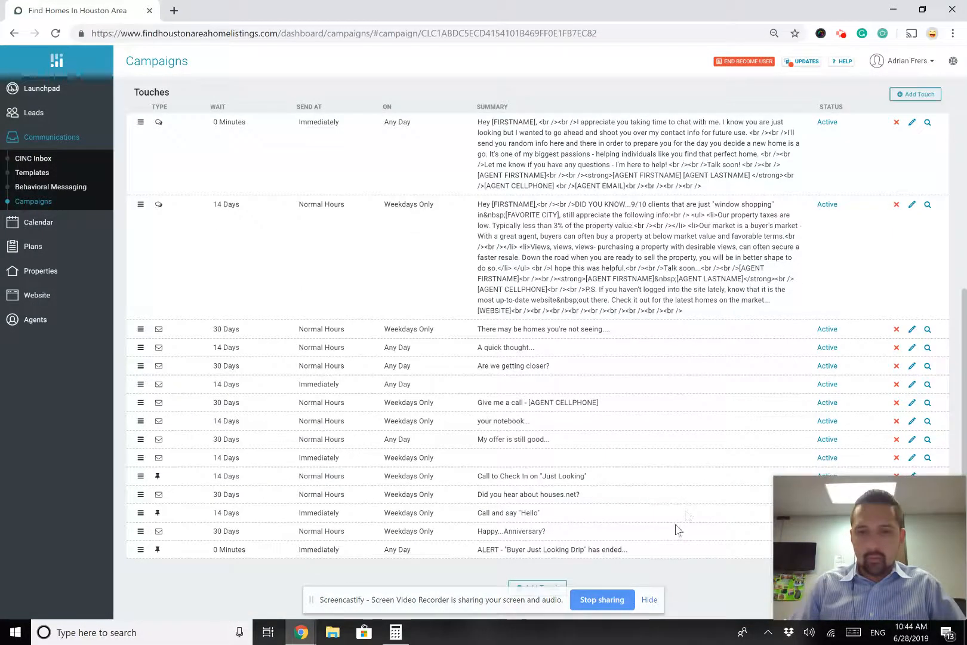
mouse_move(906, 534)
left_mouse_down()
mouse_move(812, 245)
mouse_move(909, 533)
left_mouse_up()
scroll(690, 249, "up", 5)
scroll(690, 250, "up", 1)
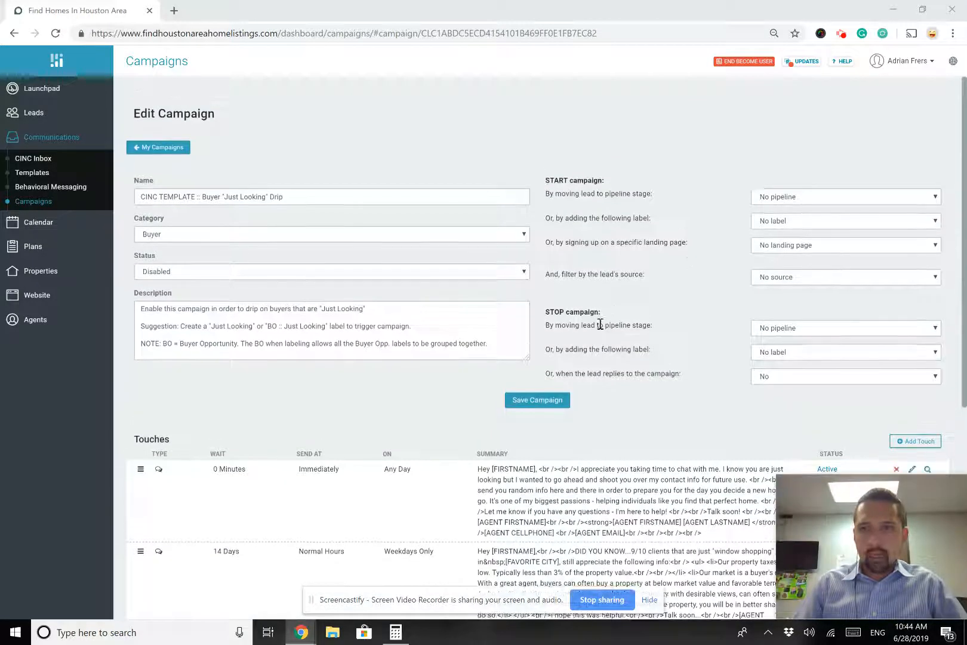
Stop the campaign at the Appt Set pipeline stage, save it, and return to Leads
left_click(543, 404)
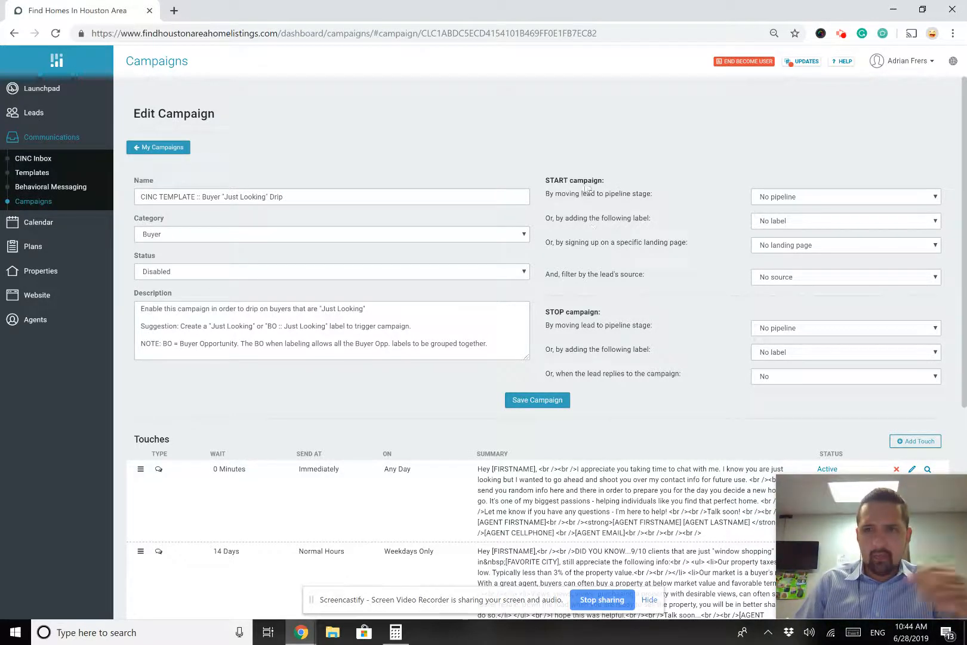
left_click_drag(545, 181, 619, 190)
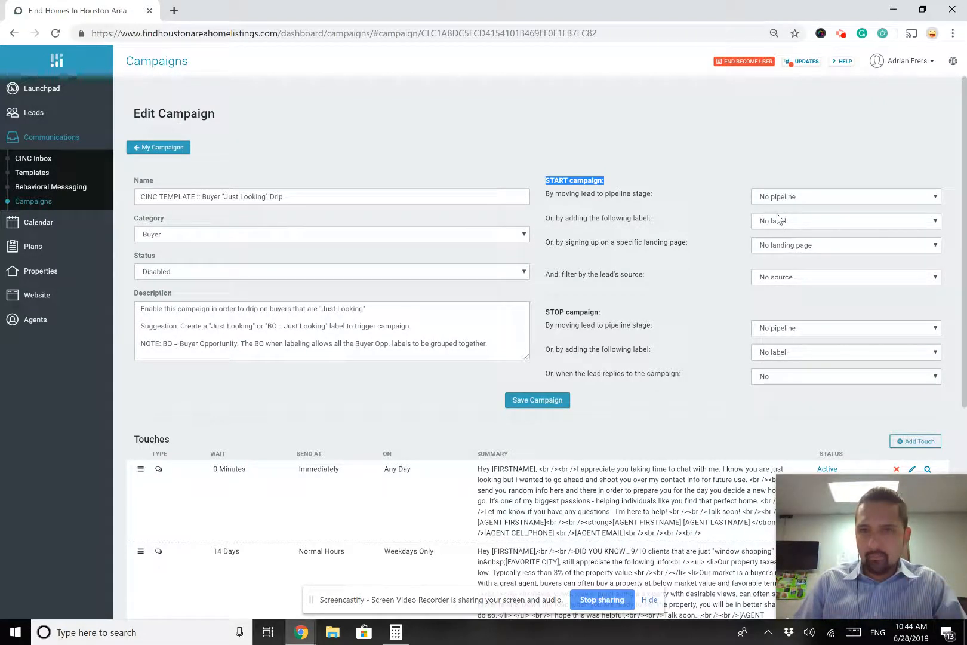
left_click(667, 212)
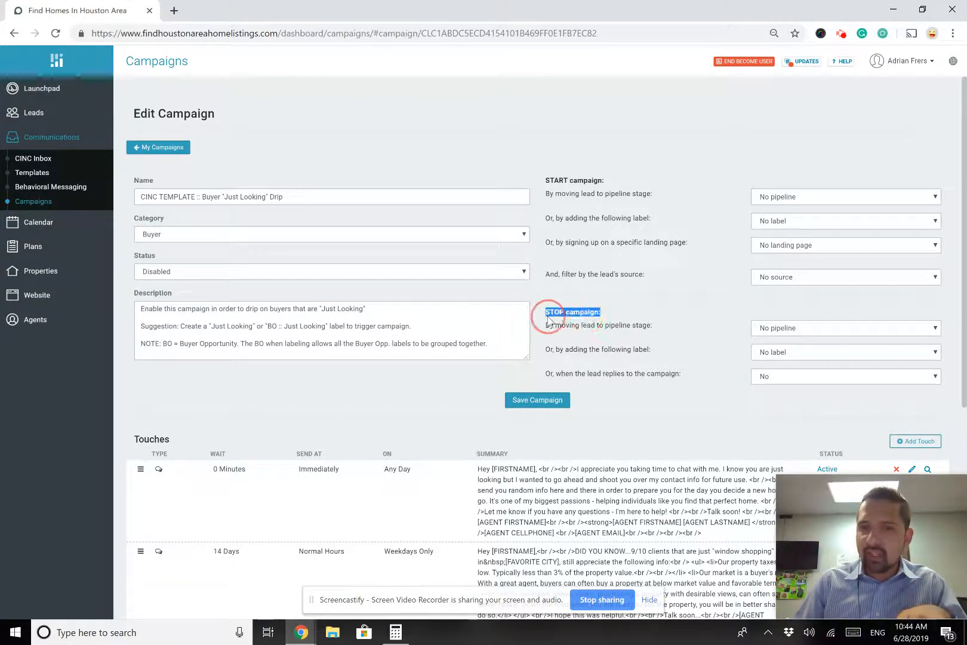
left_click(849, 334)
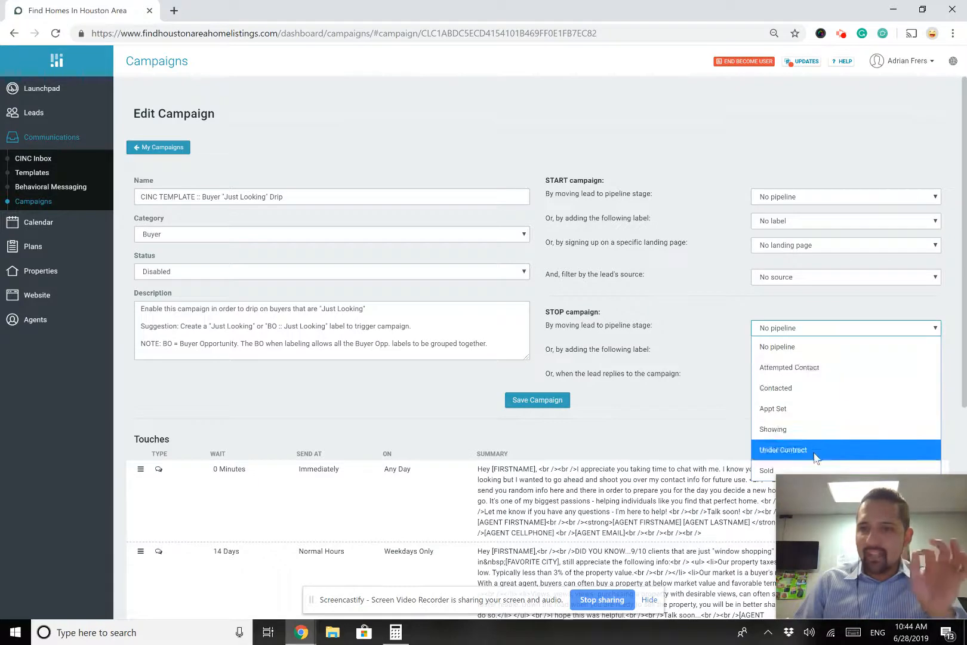
left_click(794, 412)
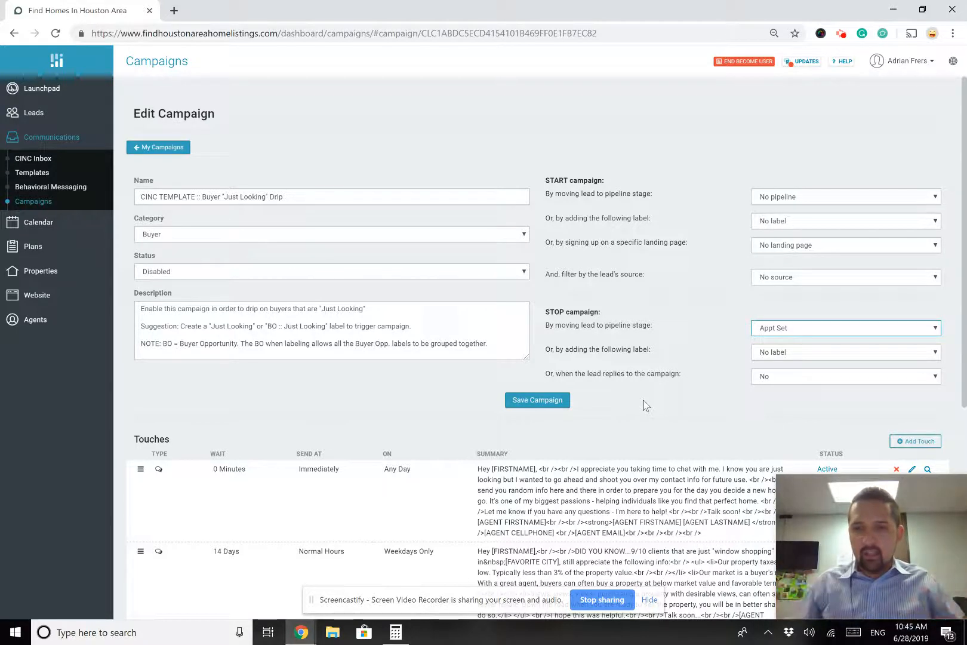
left_click(549, 401)
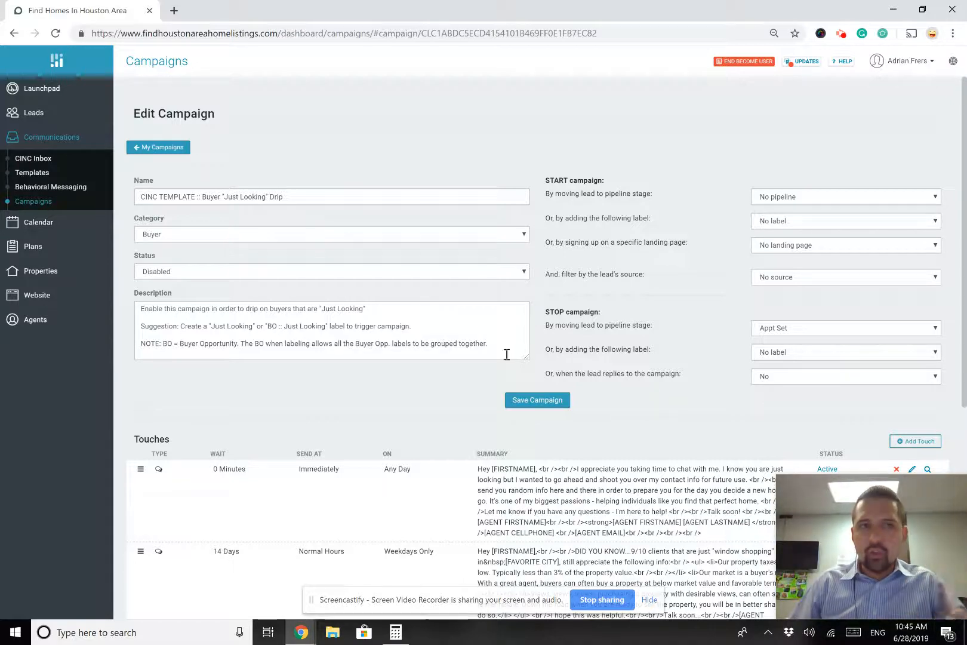
left_click(49, 123)
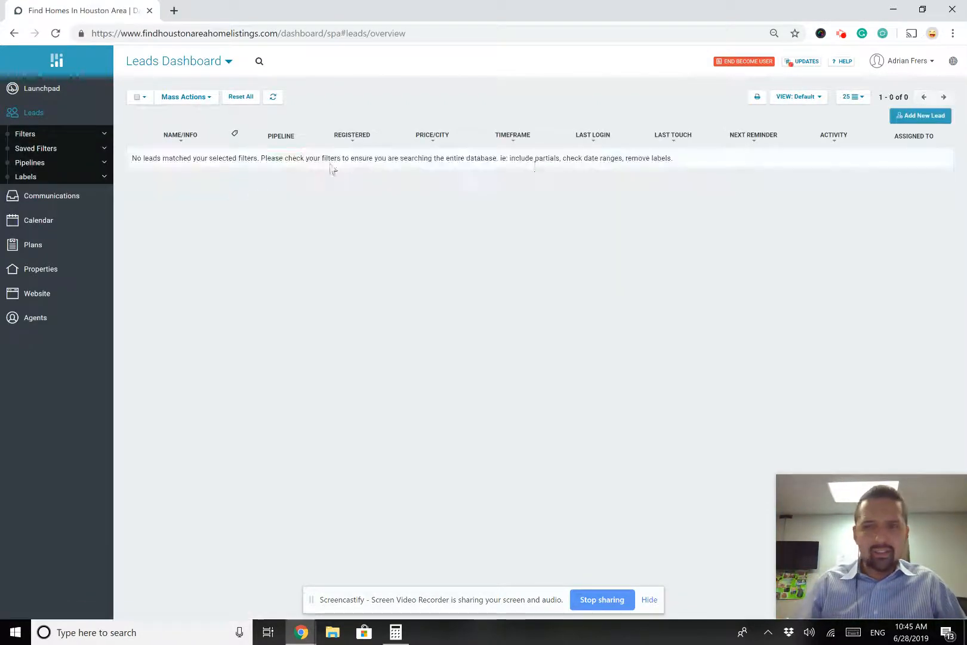
Add a consenting lead with first and last name, e-mail and phone number, and save it
left_click(915, 118)
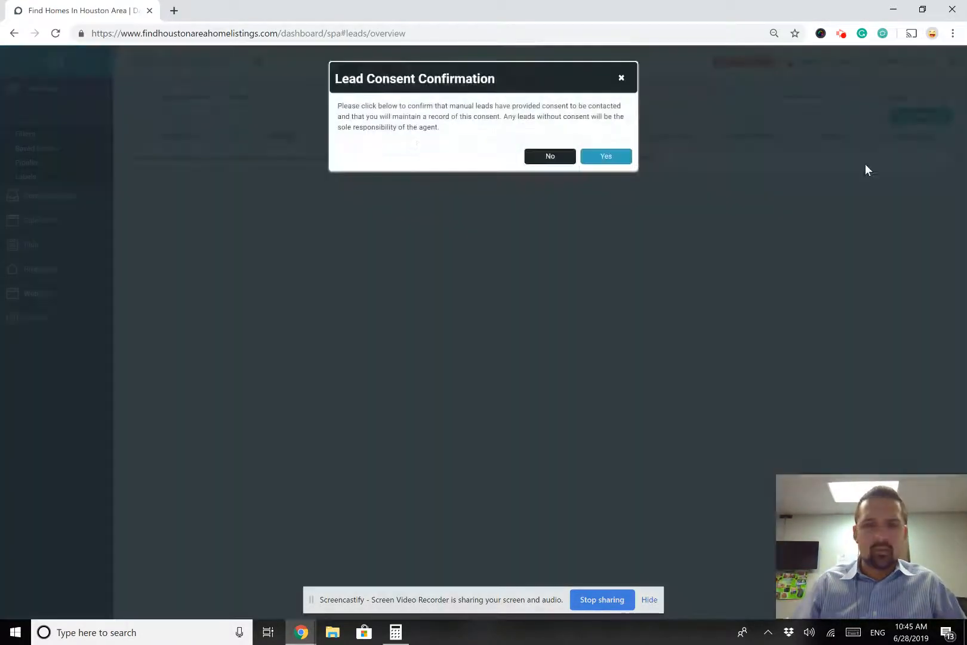
left_click(607, 158)
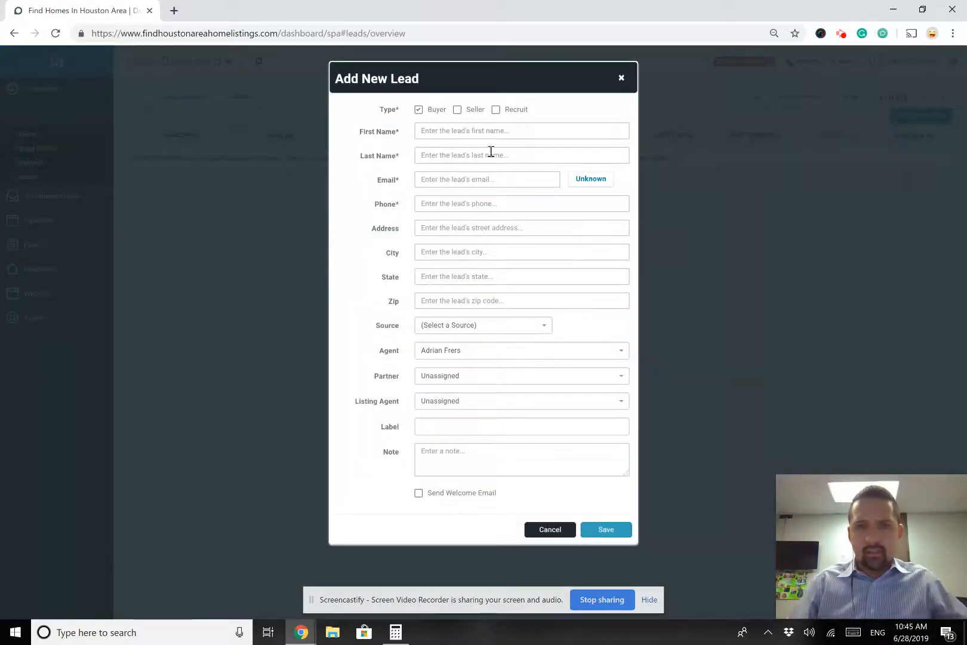
left_click(480, 130)
type("John")
key("Tab")
type("Doe")
key("Tab")
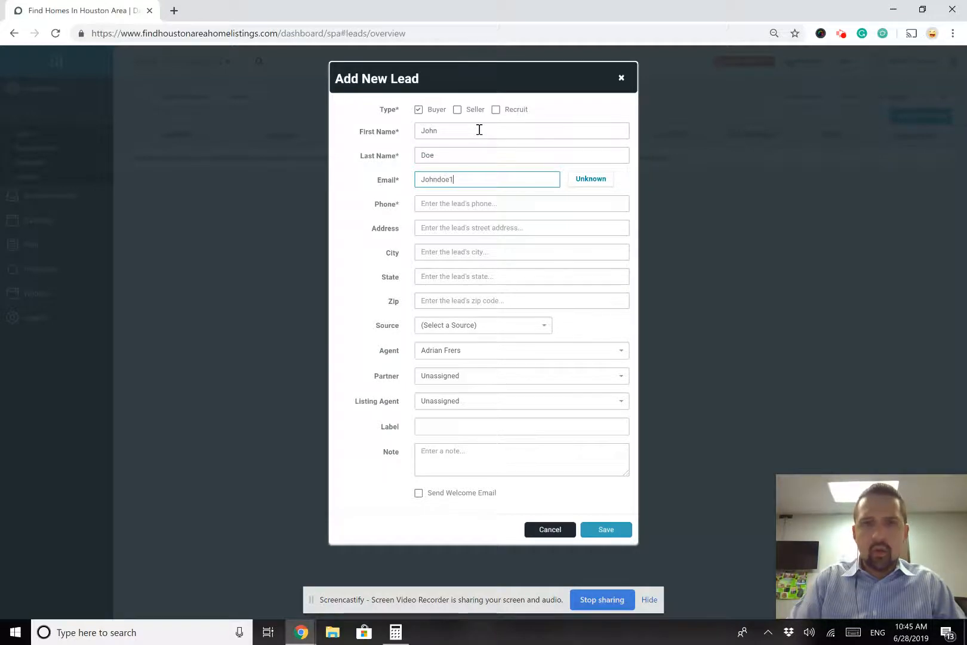
key("Tab")
type("55")
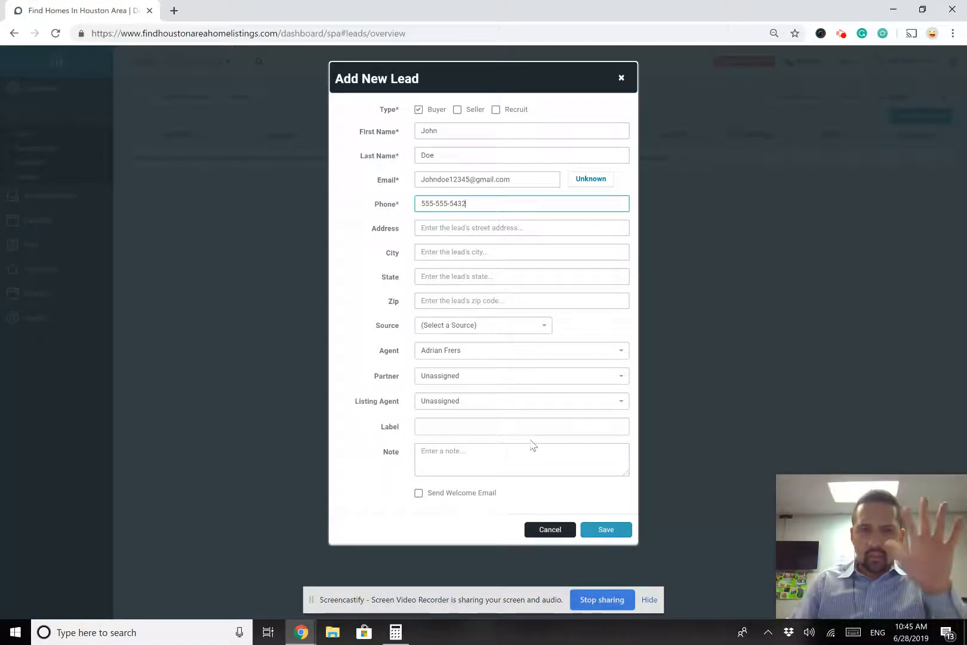
left_click(622, 530)
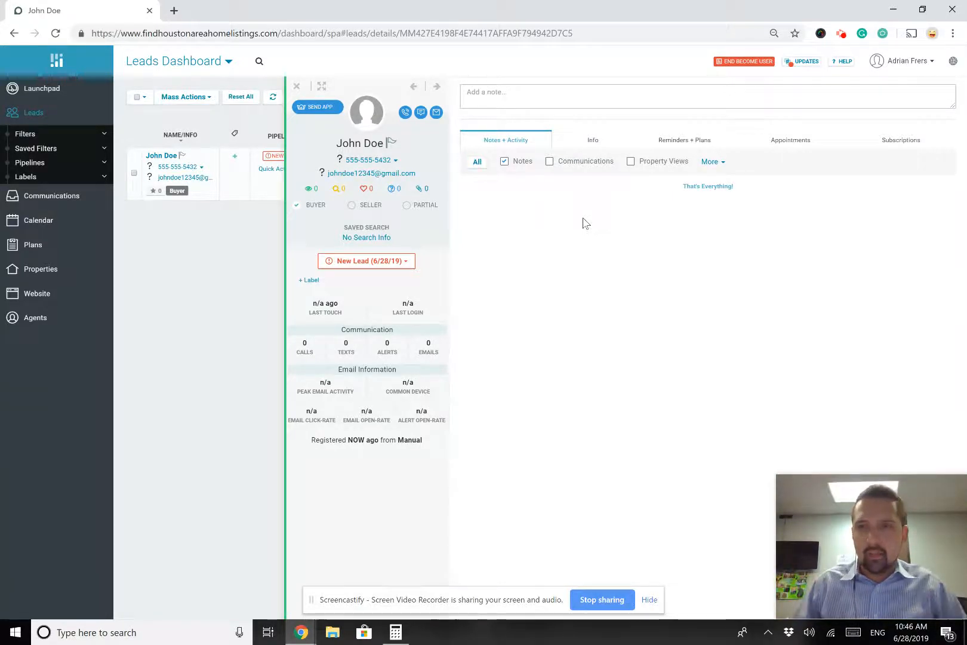
Open the lead's Subscriptions tab, showing no drips are active yet
left_click(898, 143)
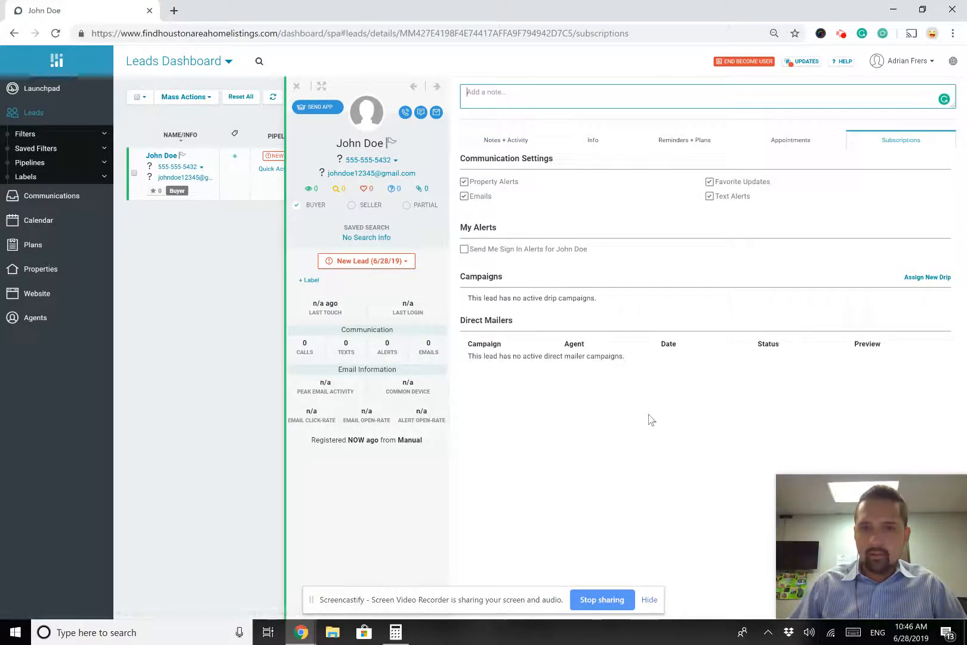
left_click_drag(462, 277, 561, 302)
left_click(618, 301)
left_click(617, 301)
triple_click(473, 299)
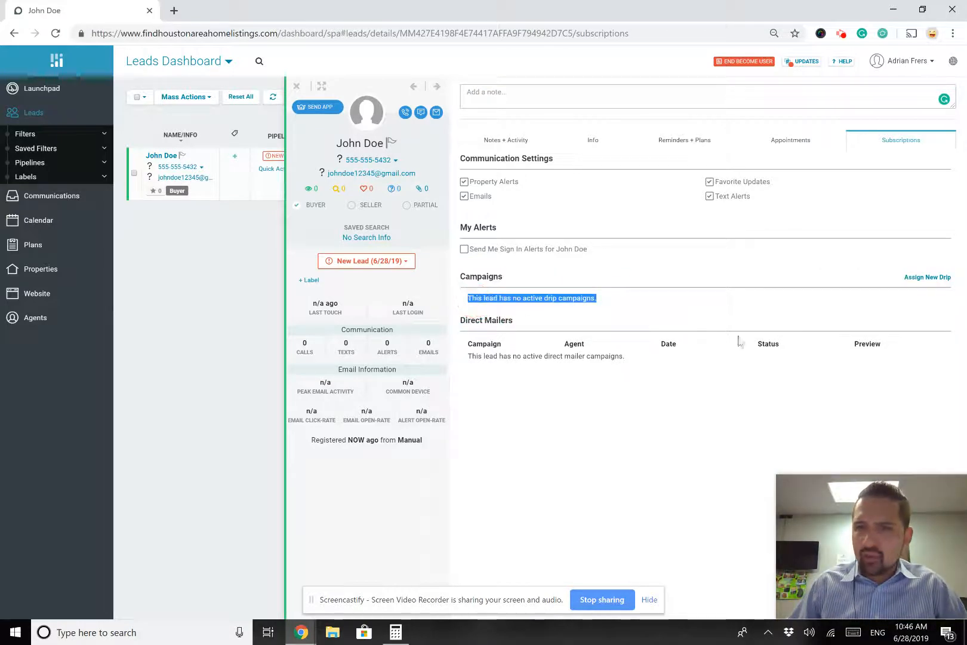
left_click(794, 389)
Assign the Buyer "Just Looking" Drip to the lead via Assign New Drip
left_click(928, 278)
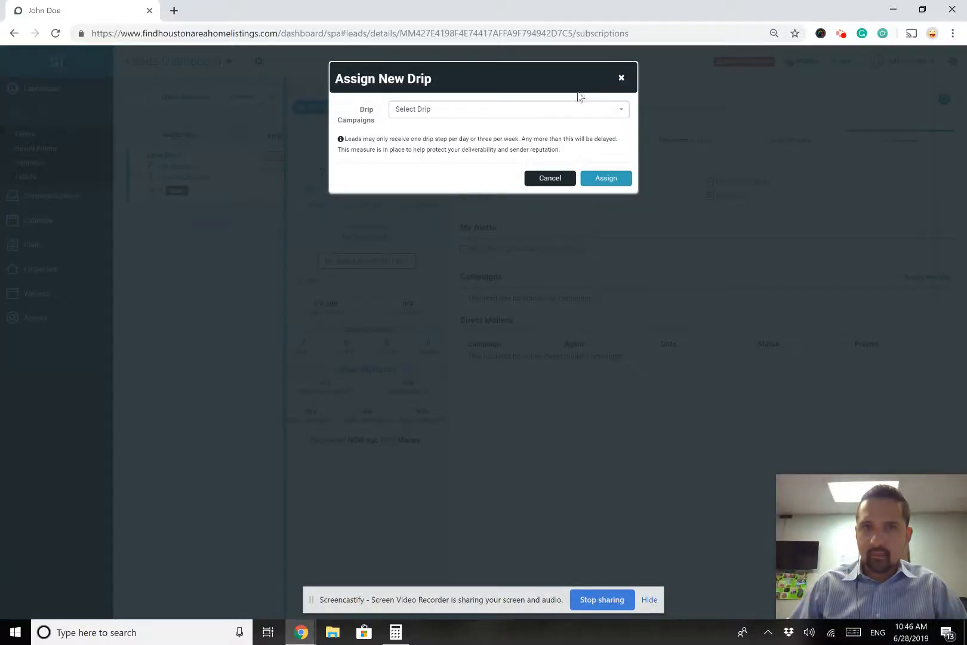
left_click(584, 109)
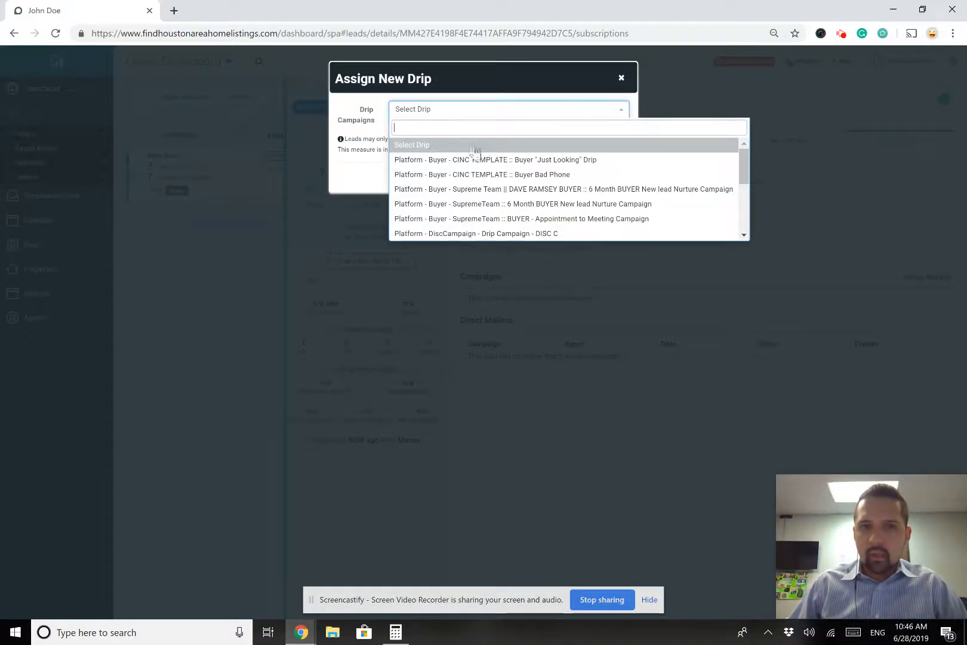
scroll(471, 182, "down", 3)
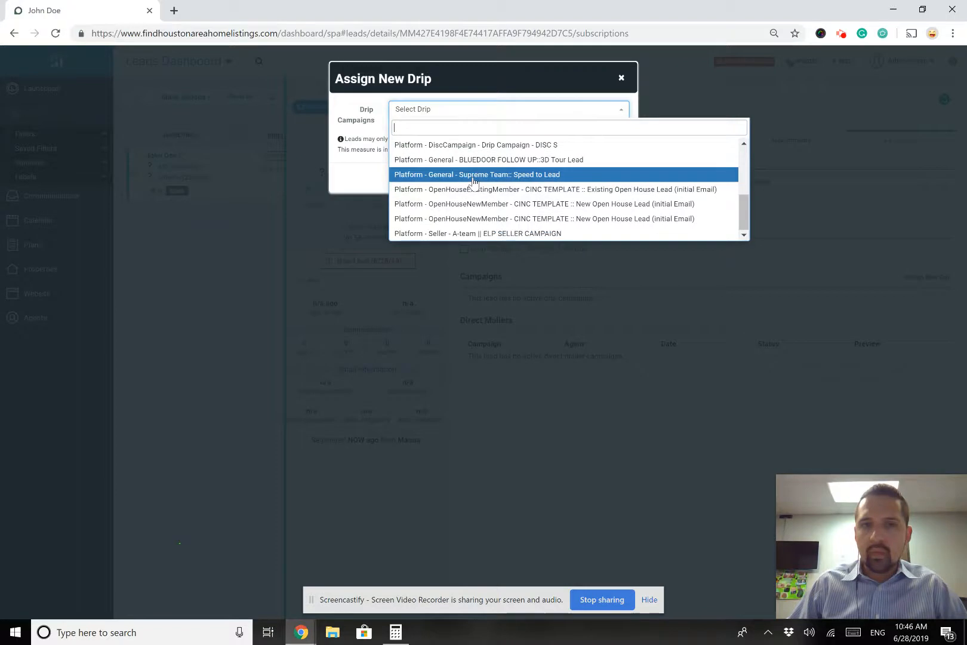
scroll(469, 219, "up", 5)
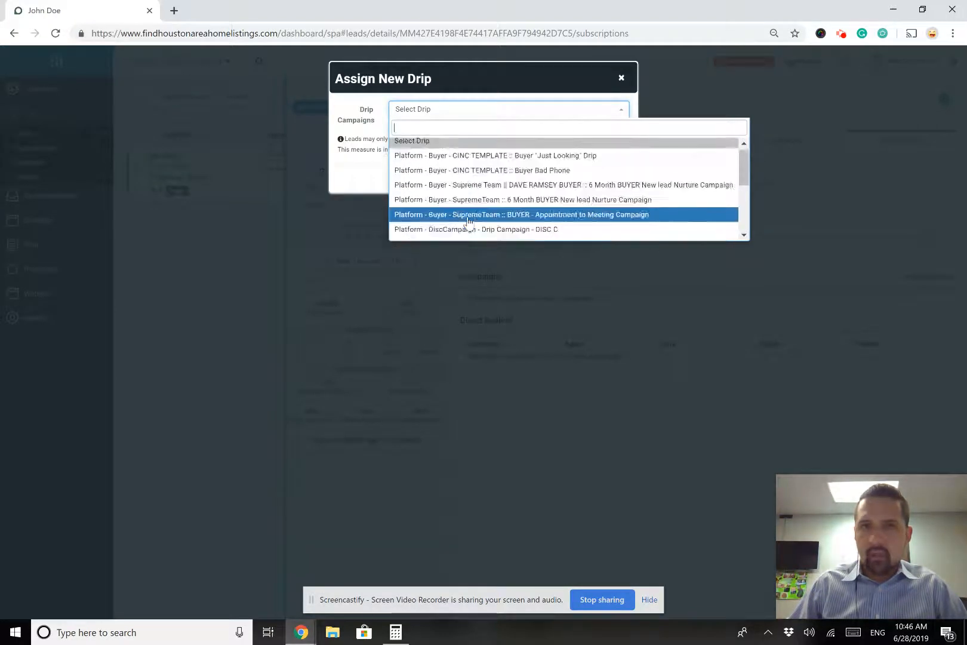
left_click(491, 156)
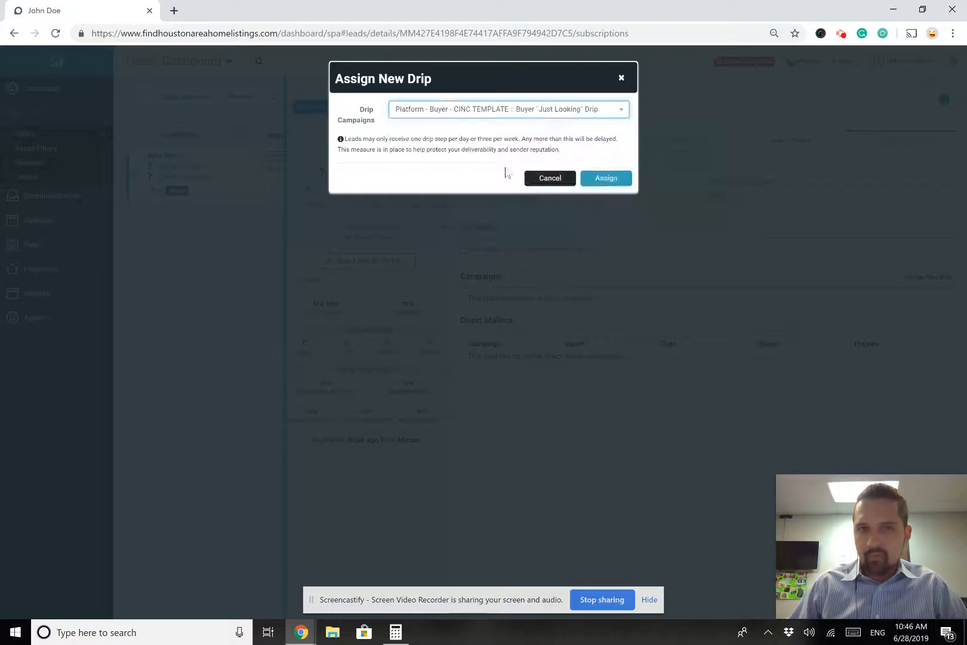
left_click(620, 115)
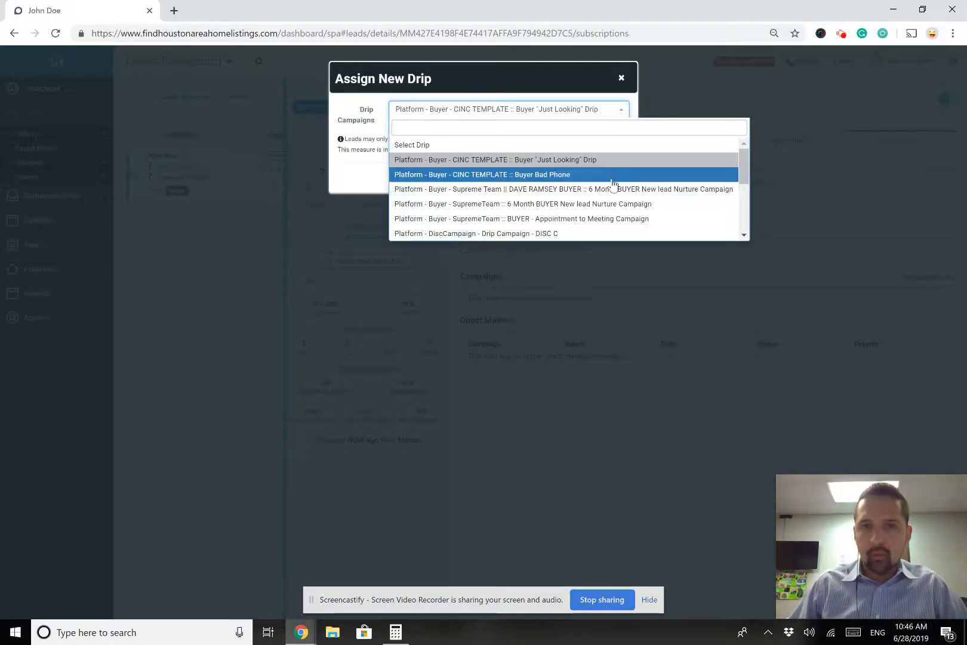
scroll(613, 182, "down", 1)
scroll(612, 185, "down", 2)
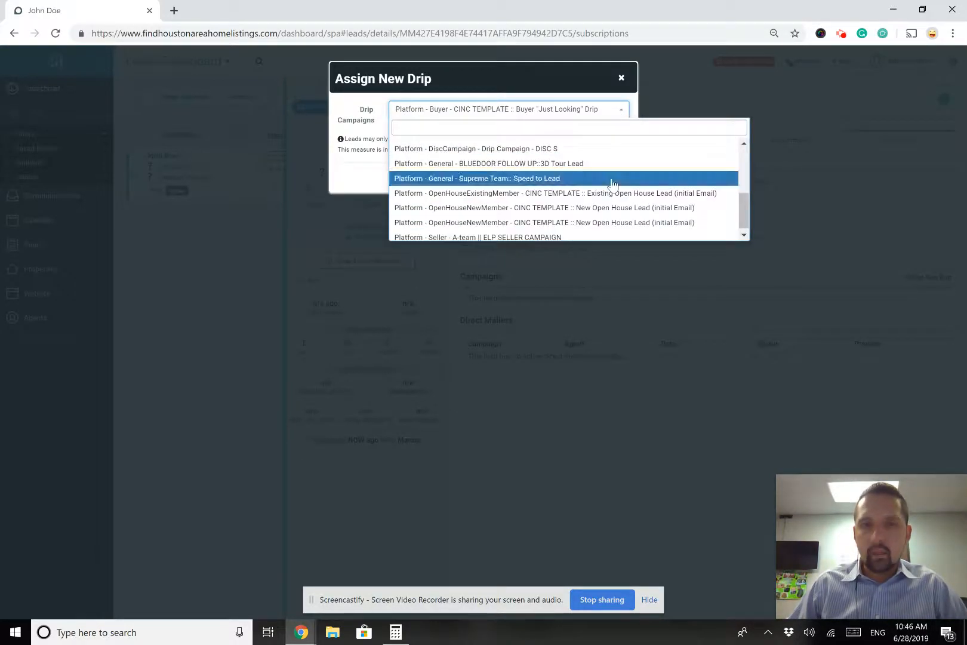
scroll(526, 221, "up", 5)
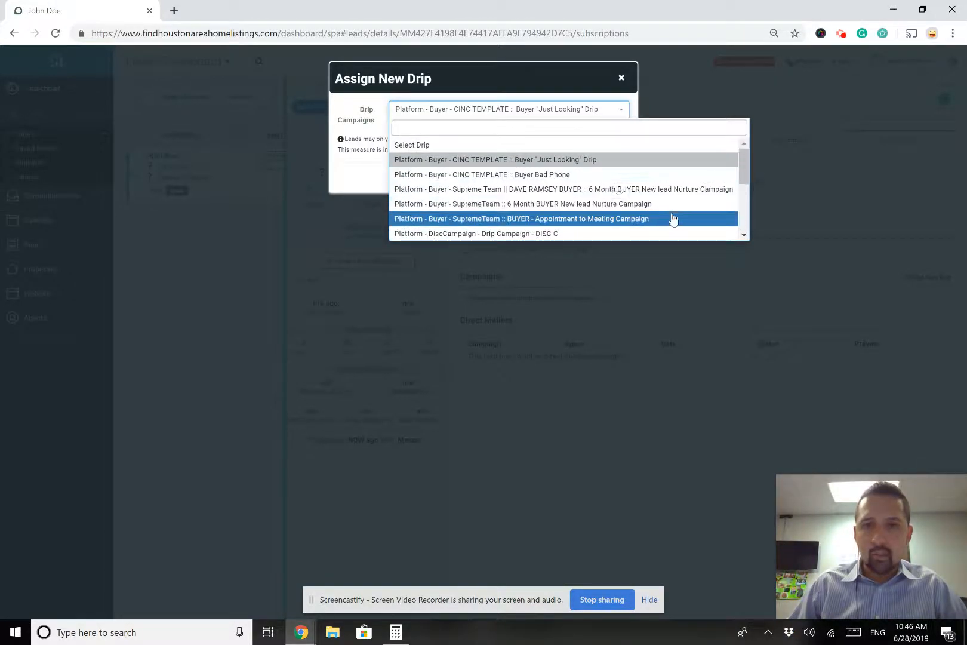
left_click(524, 160)
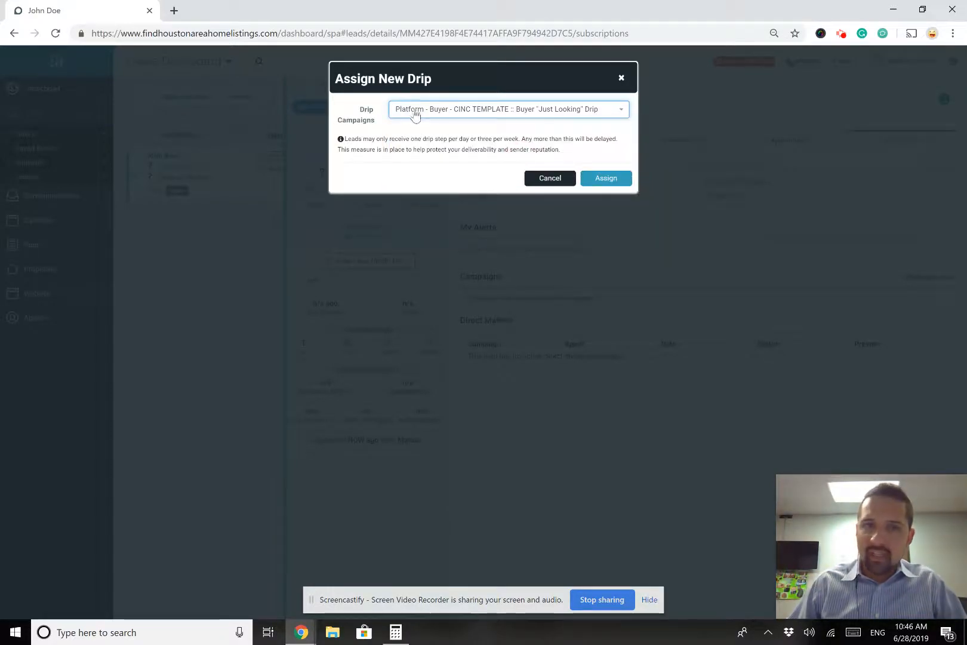
left_click(619, 179)
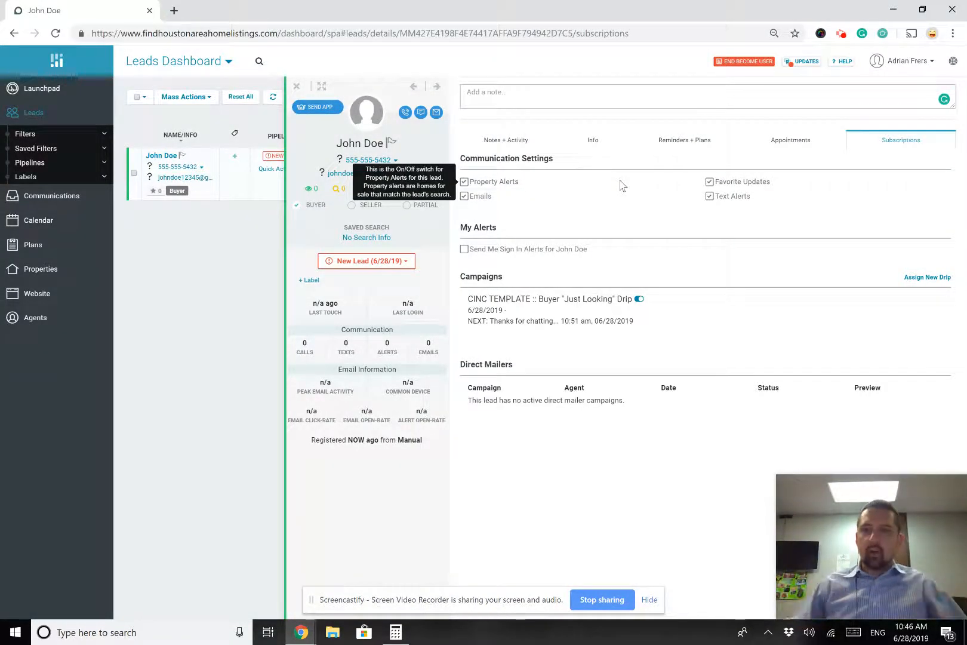
Toggle the Buyer "Just Looking" Drip off for the lead, confirm, then toggle it back on
left_click(639, 300)
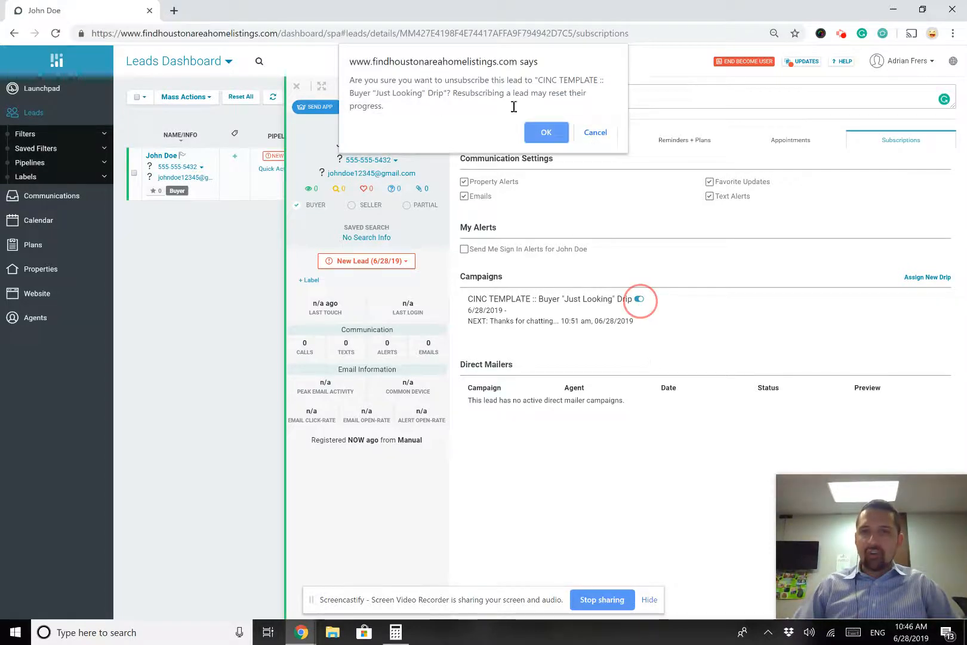
left_click(558, 136)
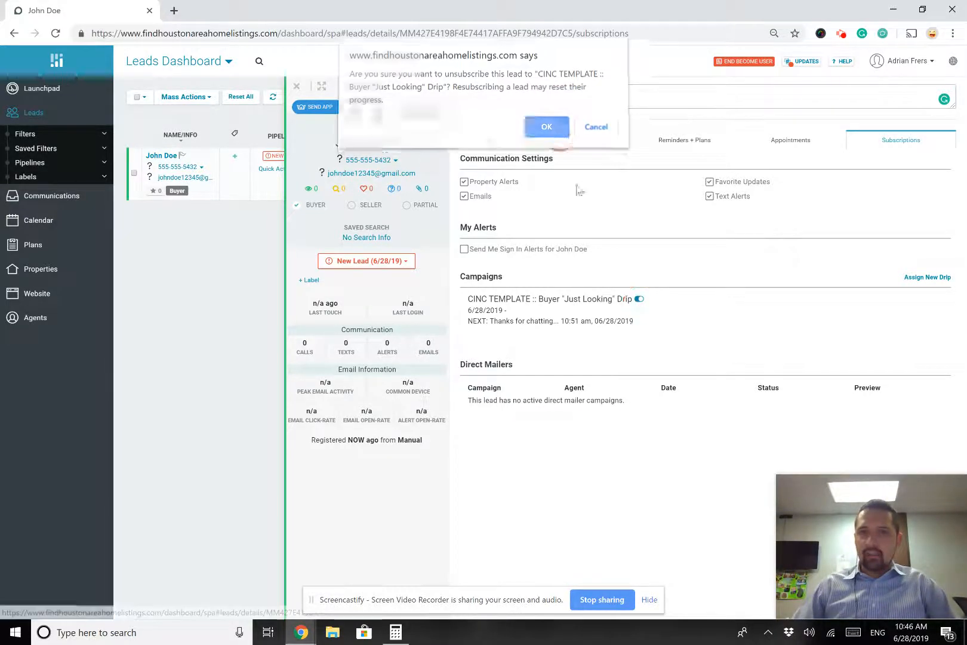
left_click(638, 301)
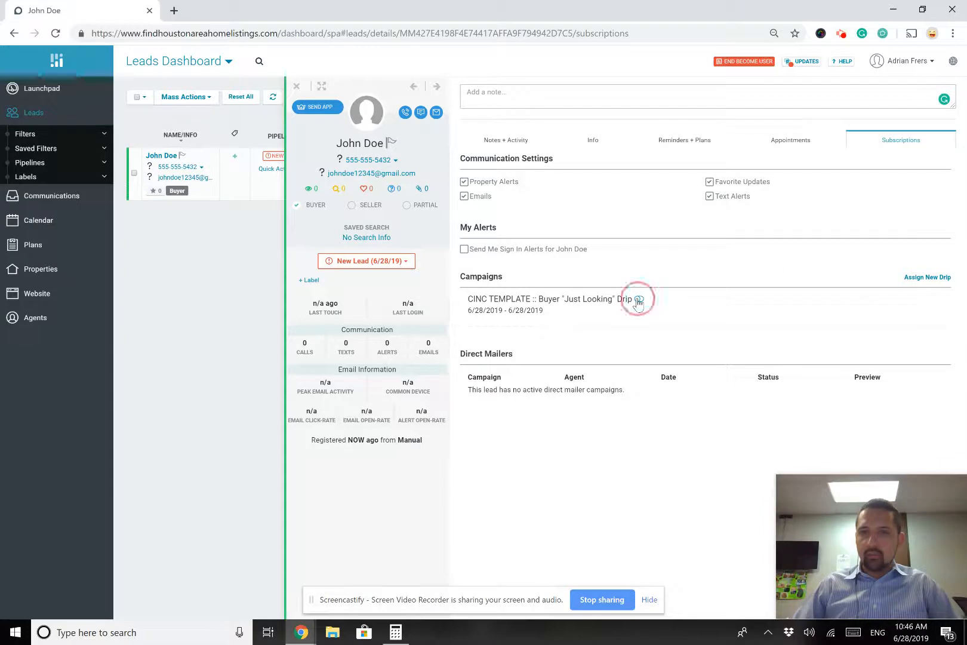